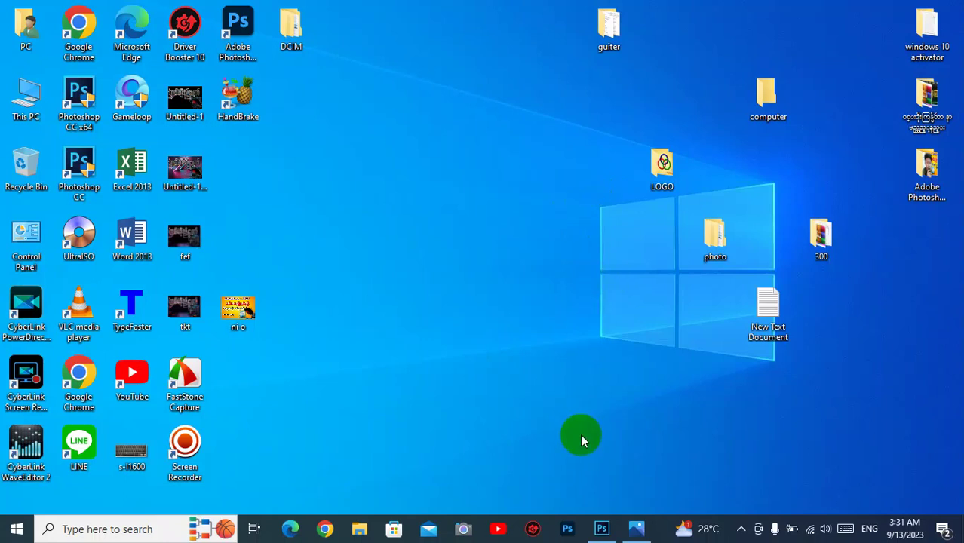
Preview the finished logo image, then close the preview.
{"action": "left_click", "coordinate": [637, 530]}
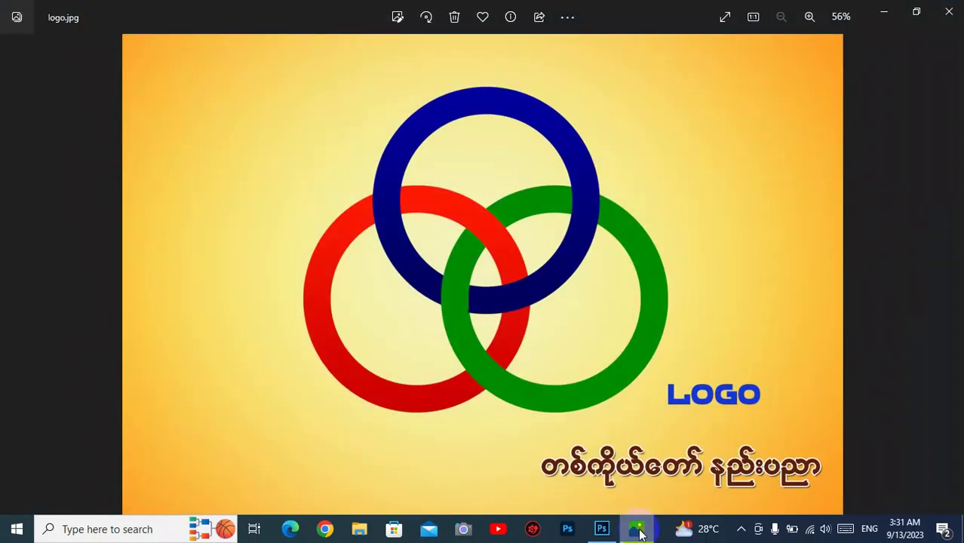
{"action": "left_click", "coordinate": [497, 386]}
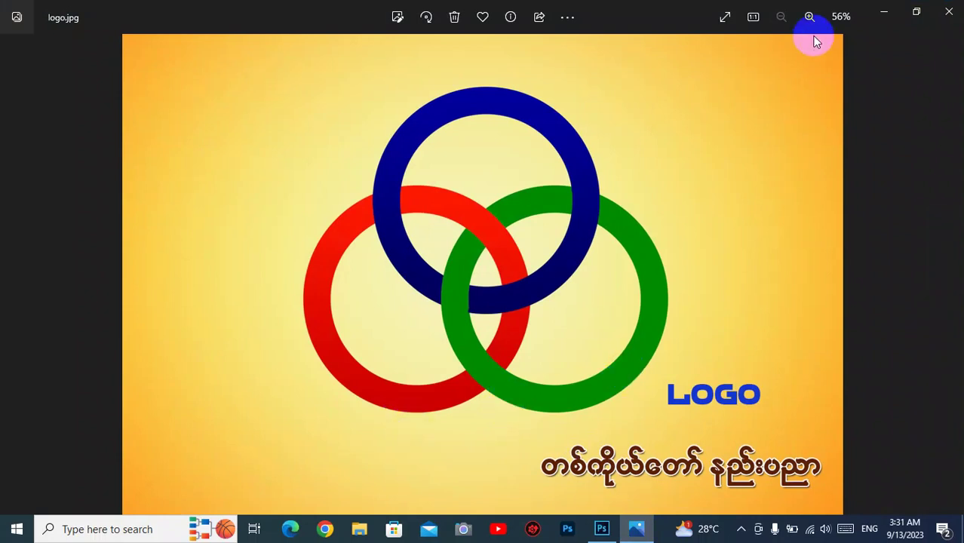
{"action": "left_click", "coordinate": [949, 11]}
Refresh the desktop and bring back the yellow-orange gradient document.
{"action": "right_click", "coordinate": [416, 150]}
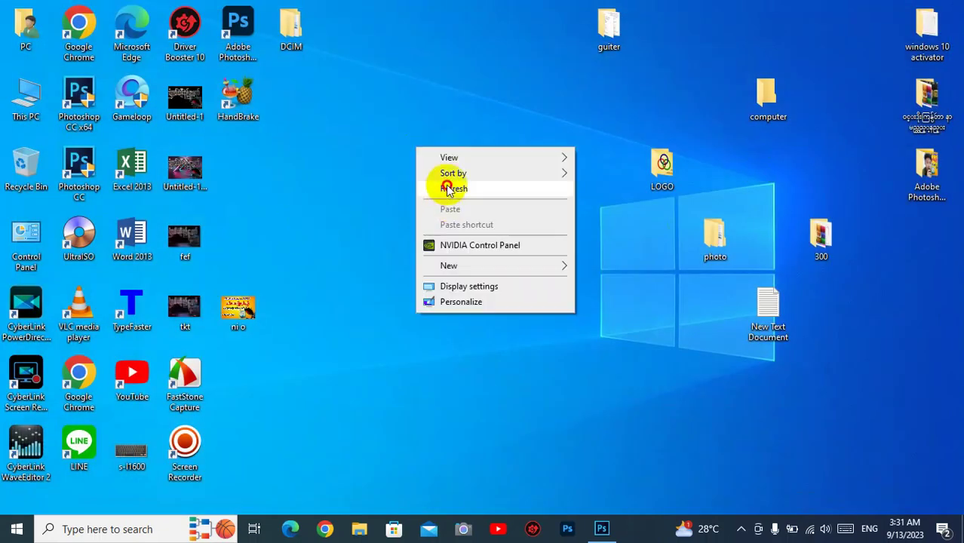
{"action": "right_click", "coordinate": [446, 185]}
{"action": "left_click", "coordinate": [495, 230]}
{"action": "left_click", "coordinate": [601, 529]}
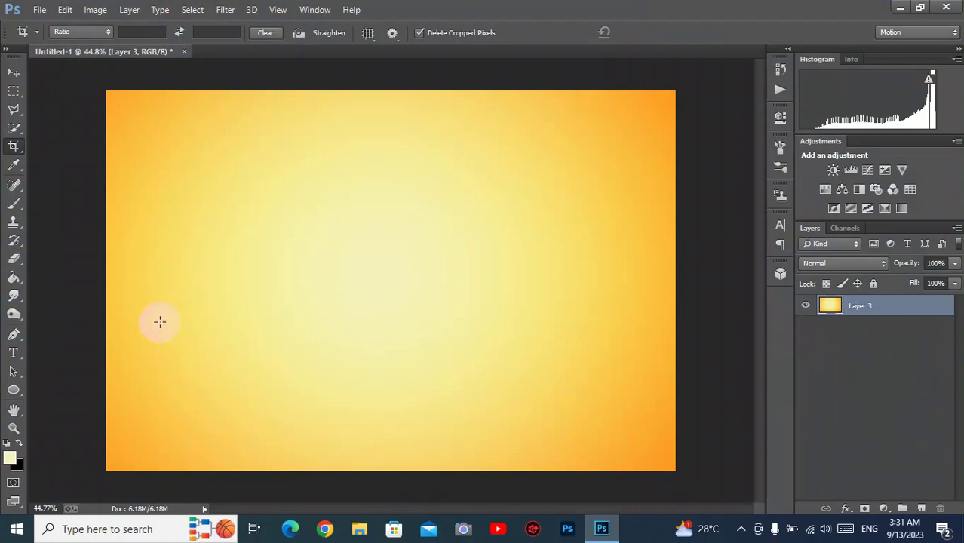
{"action": "scroll", "coordinate": [245, 248], "scroll_direction": "down", "scroll_amount": 1}
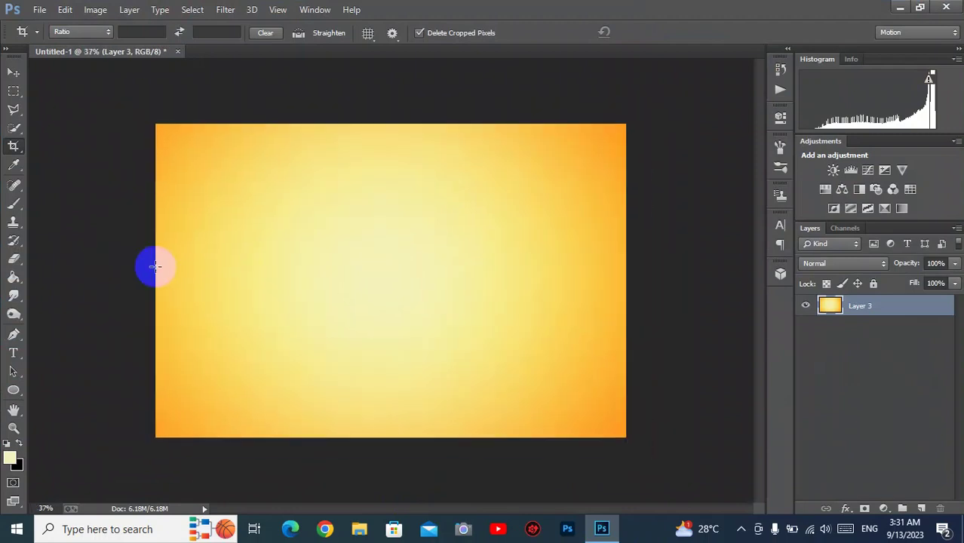
{"action": "scroll", "coordinate": [155, 266], "scroll_direction": "up", "scroll_amount": 1}
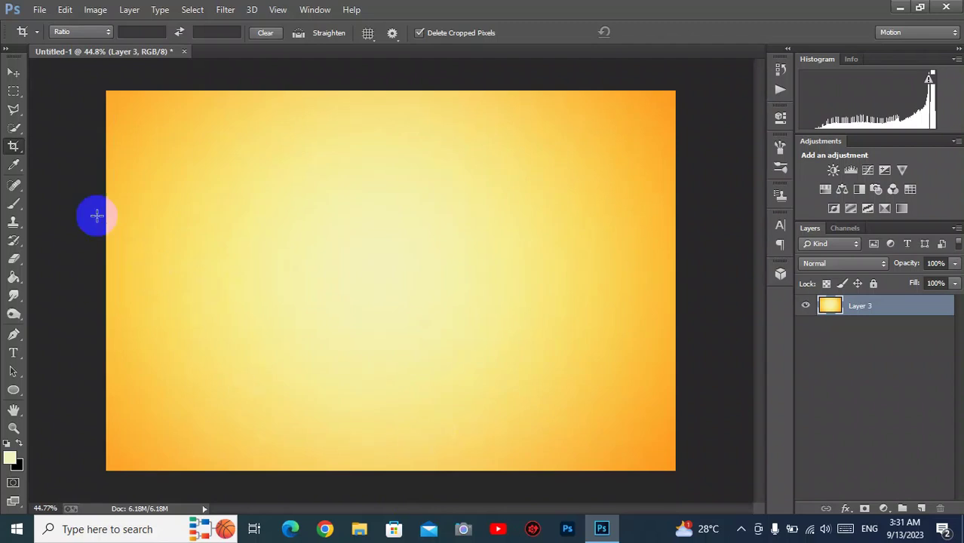
Preview the logo image from the LOGO folder, then close it and the folder.
{"action": "left_click", "coordinate": [909, 8]}
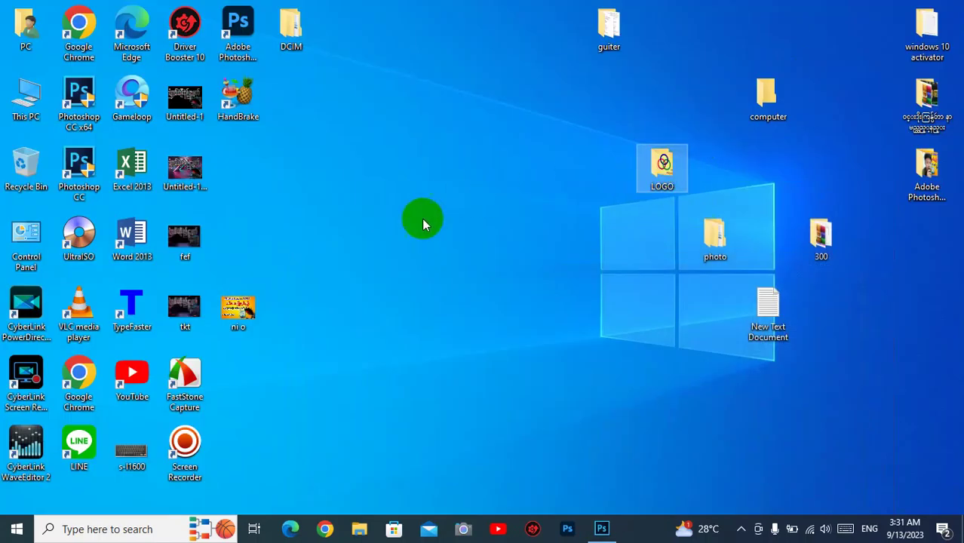
{"action": "double_click", "coordinate": [661, 160]}
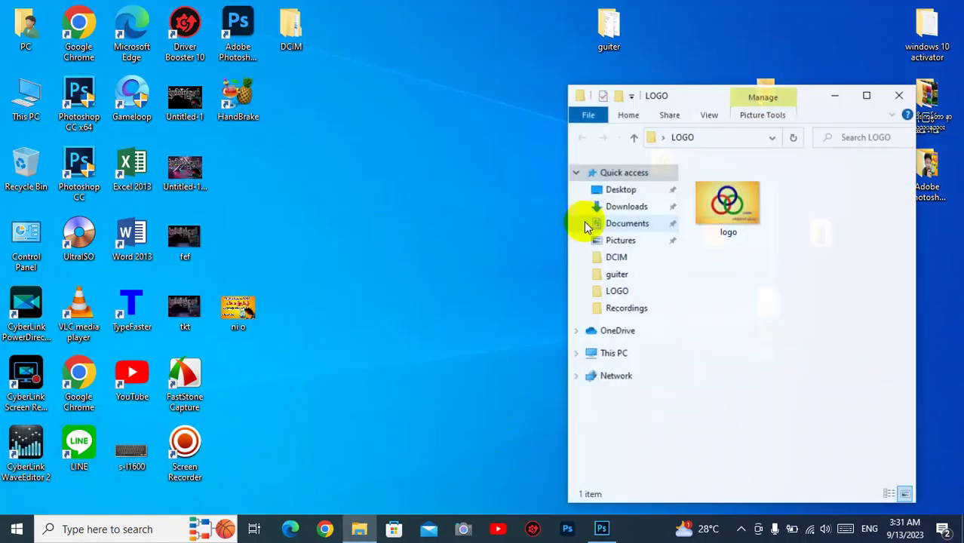
{"action": "double_click", "coordinate": [726, 202]}
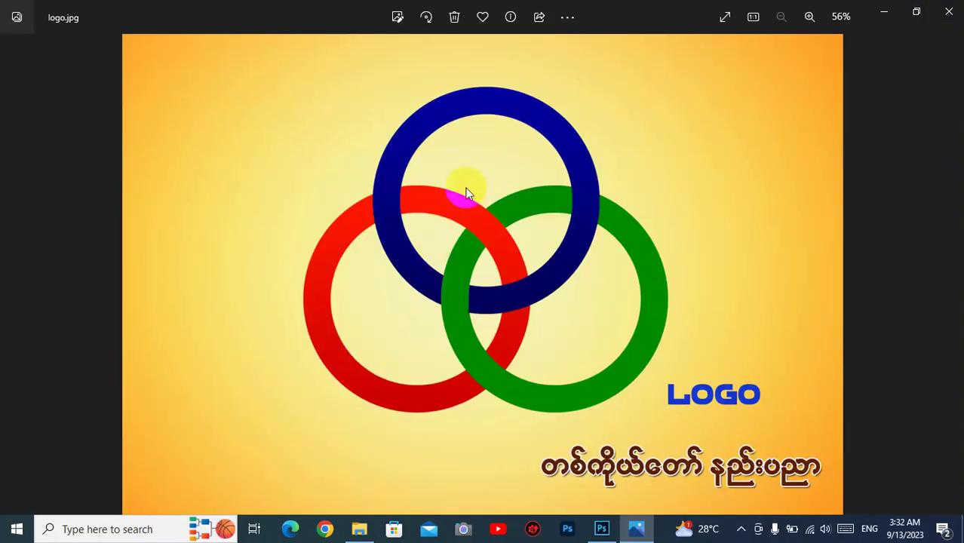
{"action": "left_click", "coordinate": [759, 120]}
{"action": "left_click", "coordinate": [949, 10]}
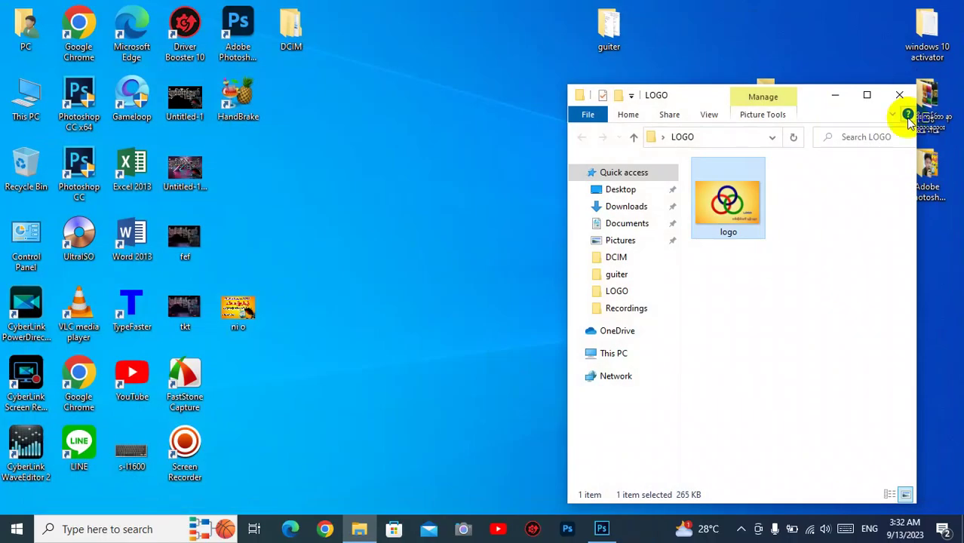
{"action": "left_click", "coordinate": [900, 94]}
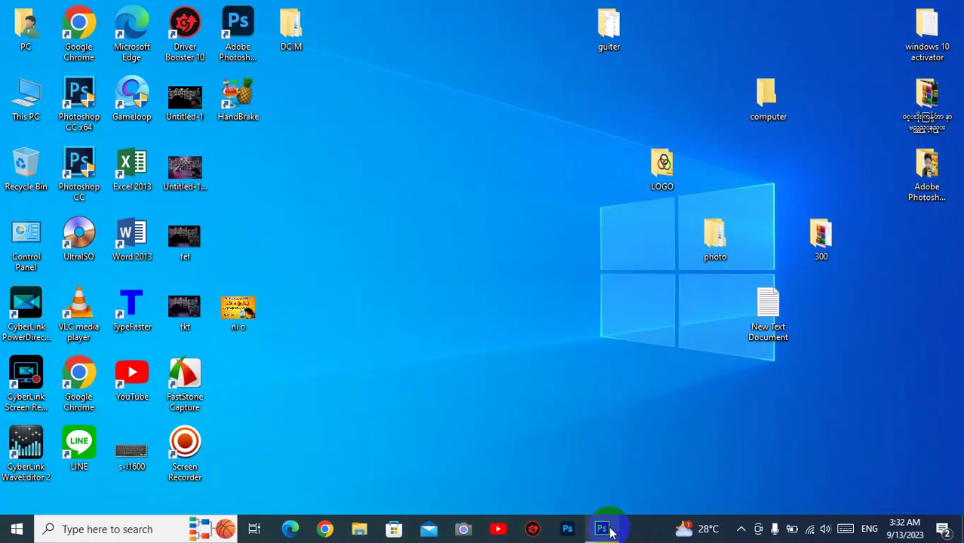
Return to the gradient document and switch the shape tool to the Ellipse Tool.
{"action": "left_click", "coordinate": [602, 529]}
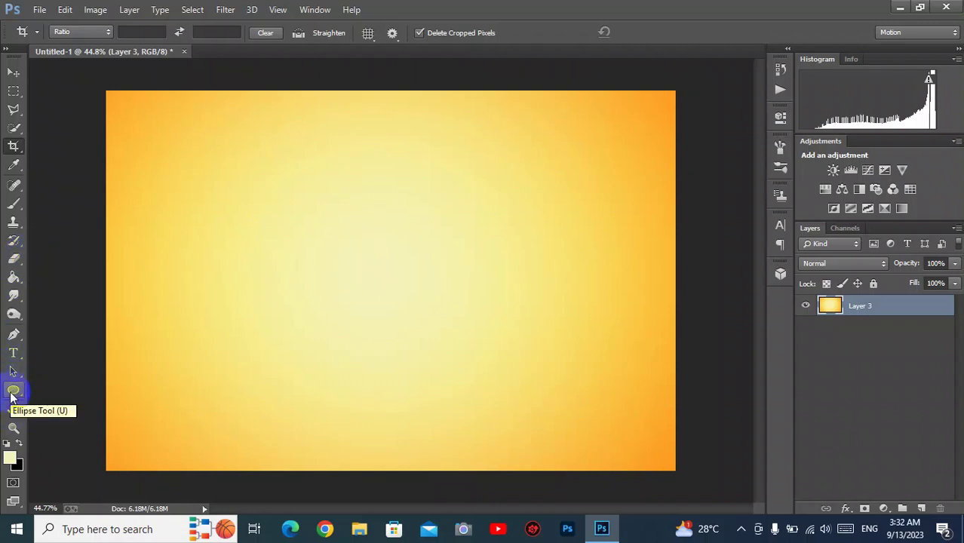
{"action": "left_click", "coordinate": [11, 392]}
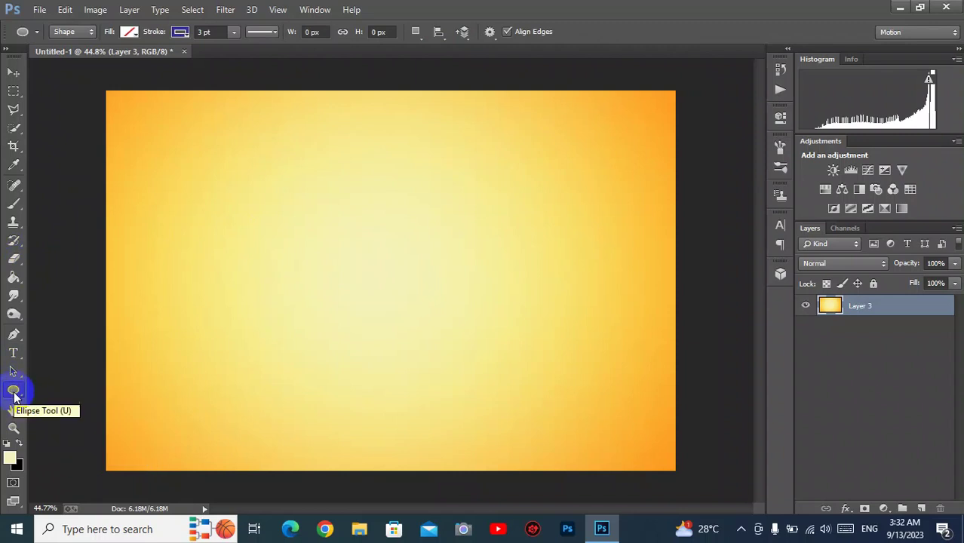
{"action": "right_click", "coordinate": [14, 394]}
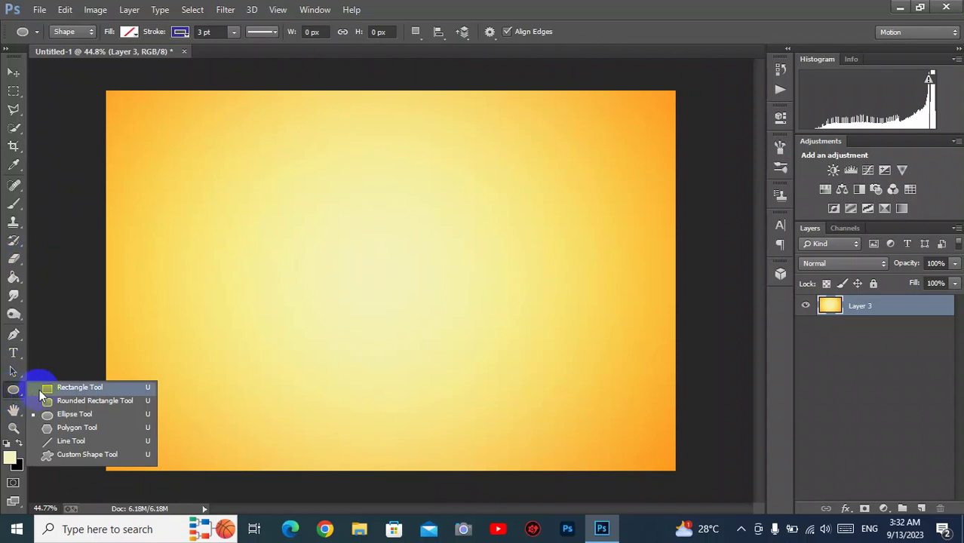
{"action": "left_click_drag", "start_coordinate": [63, 467], "coordinate": [69, 424]}
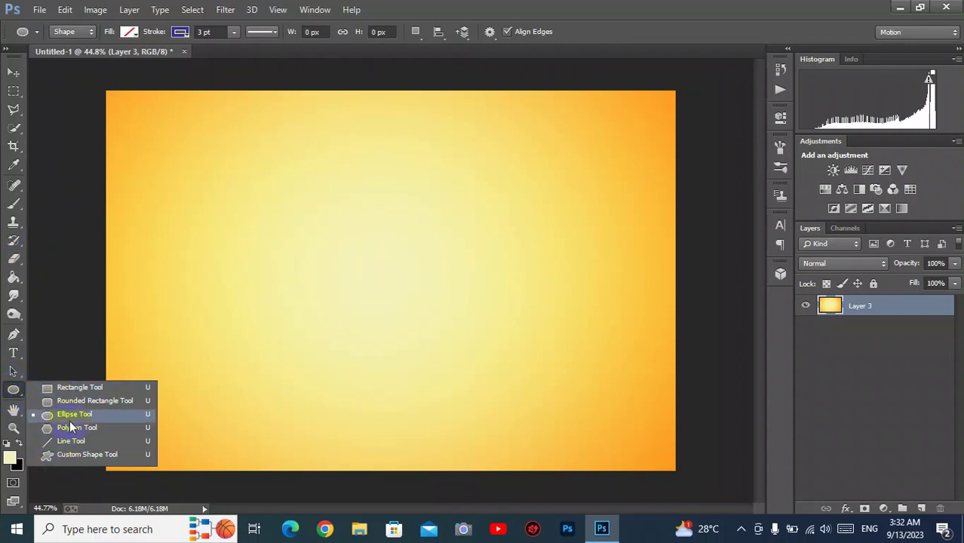
{"action": "left_click", "coordinate": [63, 418]}
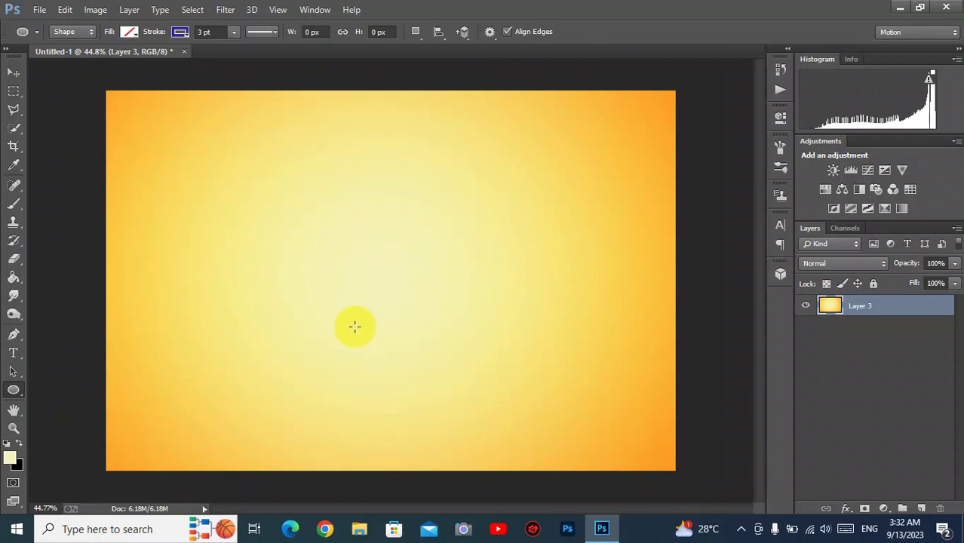
Draw a 619 × 619 px circle with a 3 pt stroke on the left, discarding two earlier attempts.
{"action": "mouse_move", "coordinate": [275, 191]}
{"action": "left_mouse_down"}
{"action": "mouse_move", "coordinate": [318, 267]}
{"action": "mouse_move", "coordinate": [439, 392]}
{"action": "mouse_move", "coordinate": [307, 335]}
{"action": "left_mouse_up"}
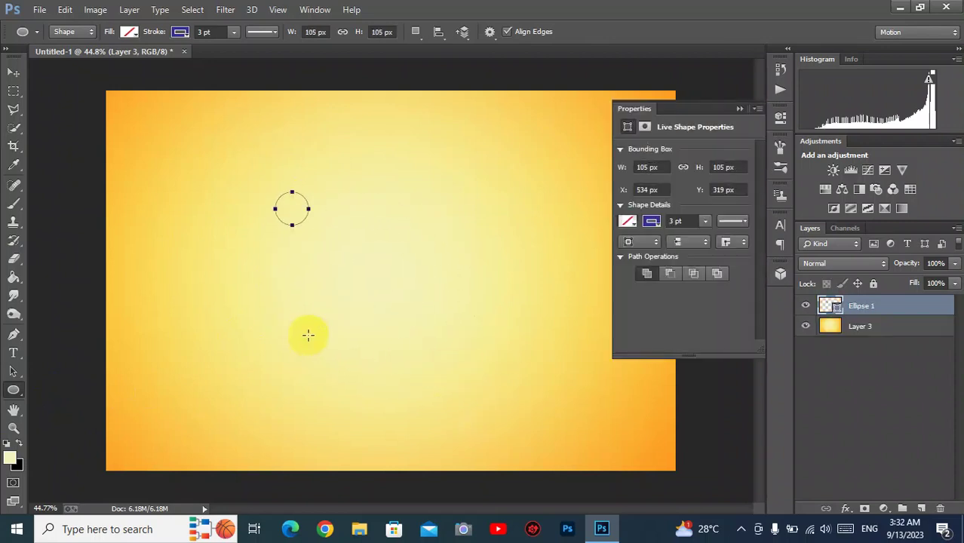
{"action": "key", "text": "ctrl+z"}
{"action": "mouse_move", "coordinate": [266, 181]}
{"action": "left_mouse_down"}
{"action": "mouse_move", "coordinate": [490, 370]}
{"action": "mouse_move", "coordinate": [477, 263]}
{"action": "mouse_move", "coordinate": [474, 363]}
{"action": "mouse_move", "coordinate": [455, 383]}
{"action": "left_mouse_up"}
{"action": "key", "text": "ctrl+z"}
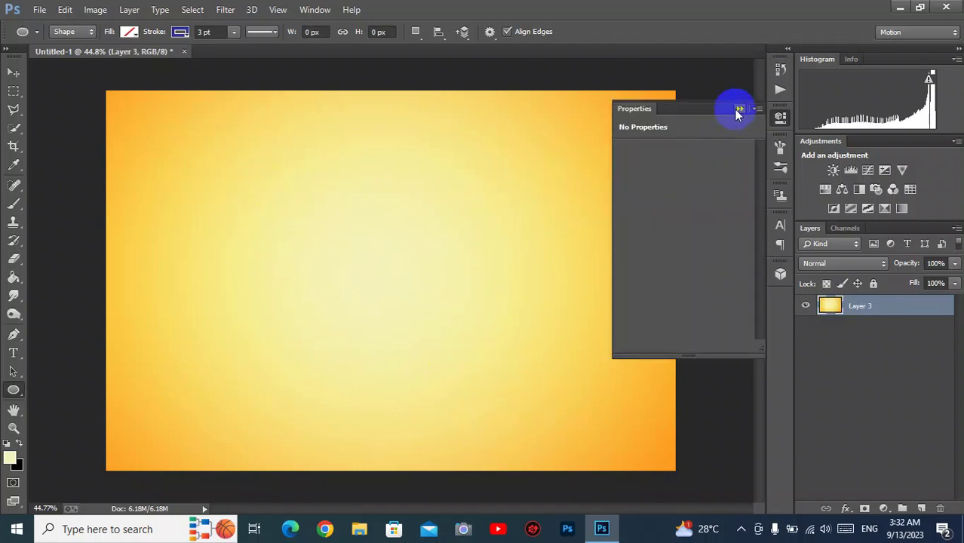
{"action": "left_click", "coordinate": [739, 110]}
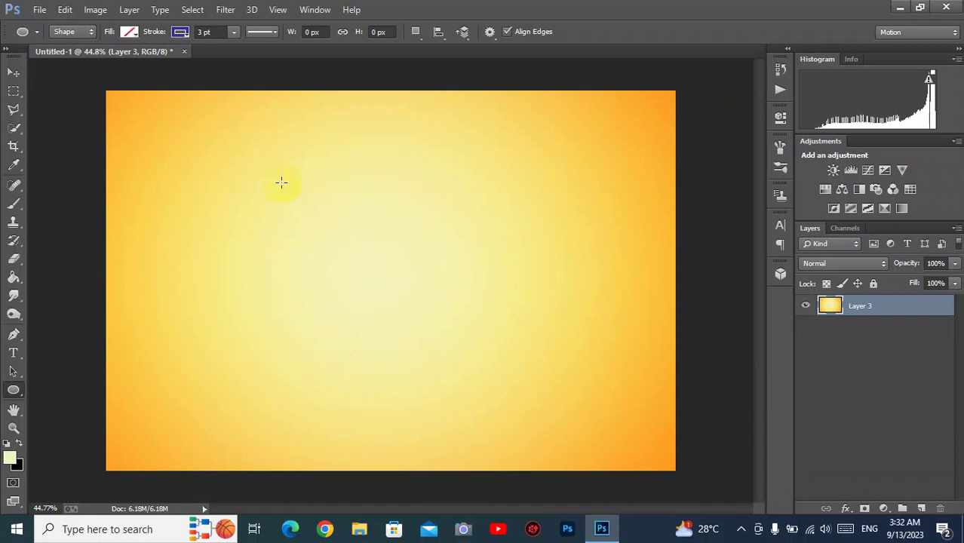
{"action": "left_click_drag", "start_coordinate": [243, 164], "coordinate": [439, 369]}
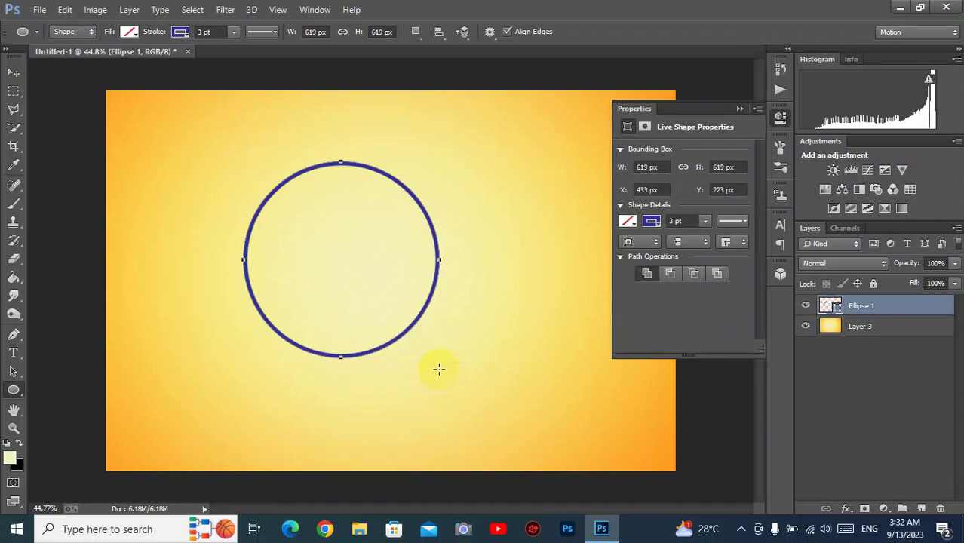
{"action": "left_click", "coordinate": [740, 111]}
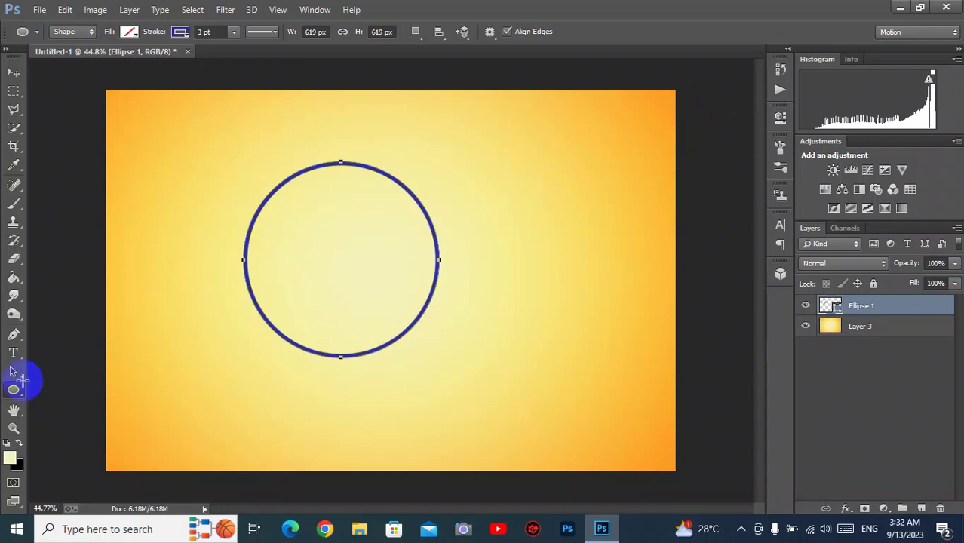
Try a solid blue fill on the circle, then set its fill back to No Color.
{"action": "left_click", "coordinate": [130, 32]}
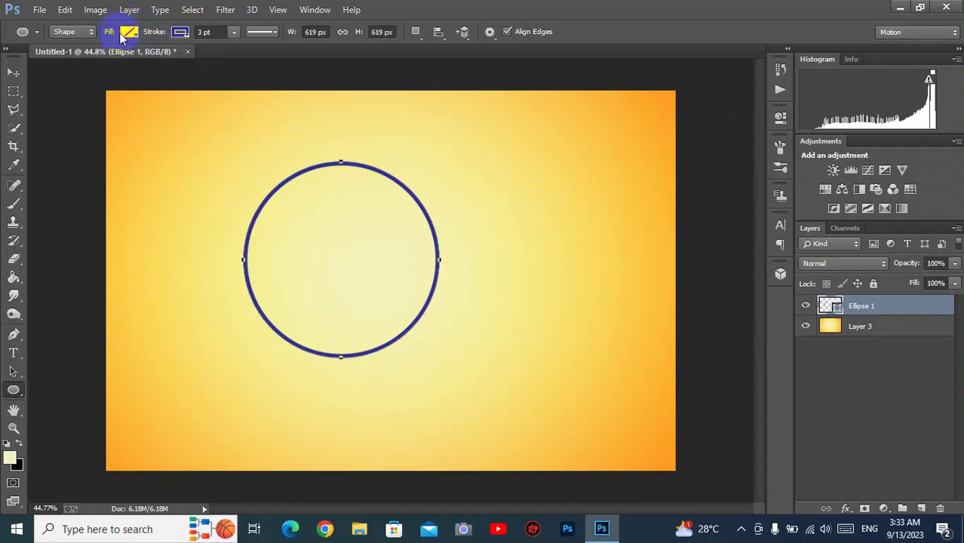
{"action": "left_click", "coordinate": [130, 33]}
{"action": "left_click", "coordinate": [69, 59]}
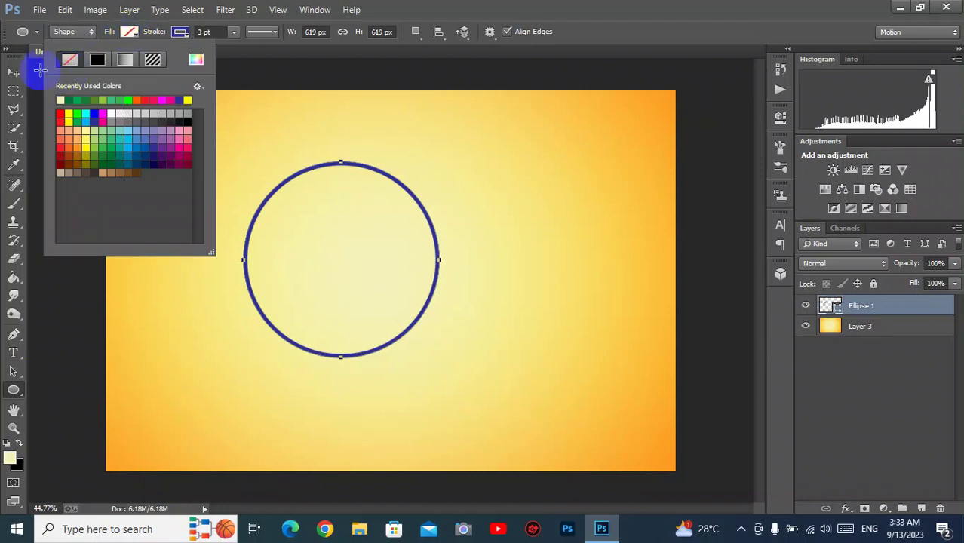
{"action": "left_click", "coordinate": [65, 63]}
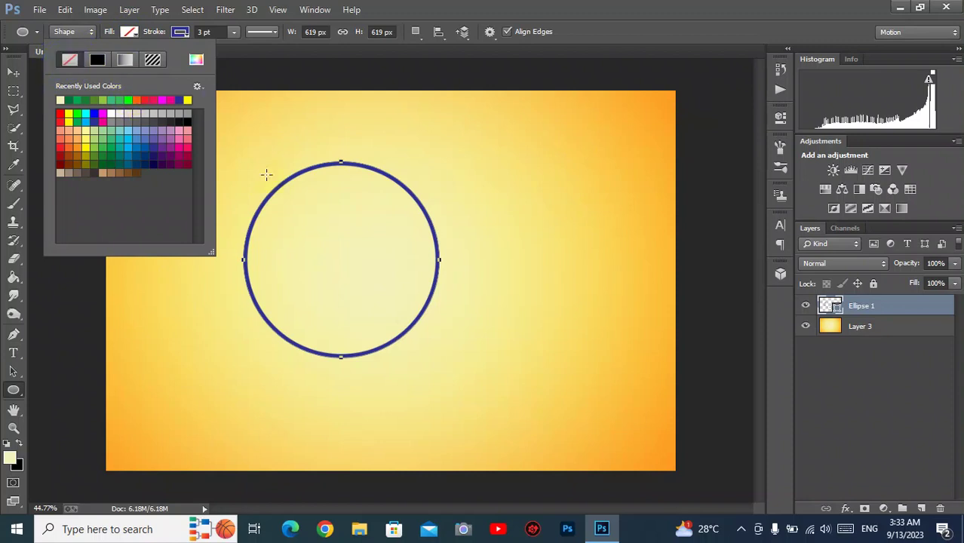
{"action": "left_click", "coordinate": [70, 60]}
{"action": "left_click", "coordinate": [94, 113]}
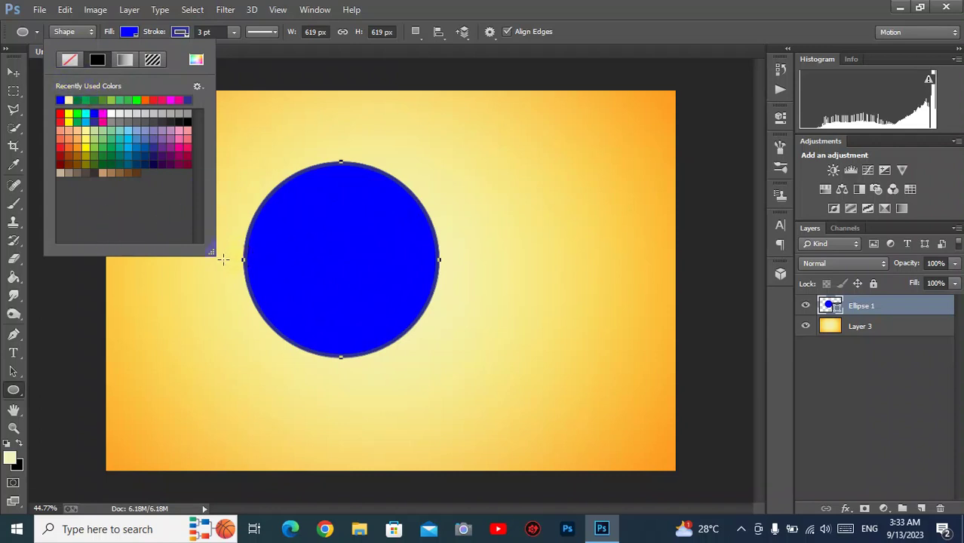
{"action": "left_click", "coordinate": [68, 60]}
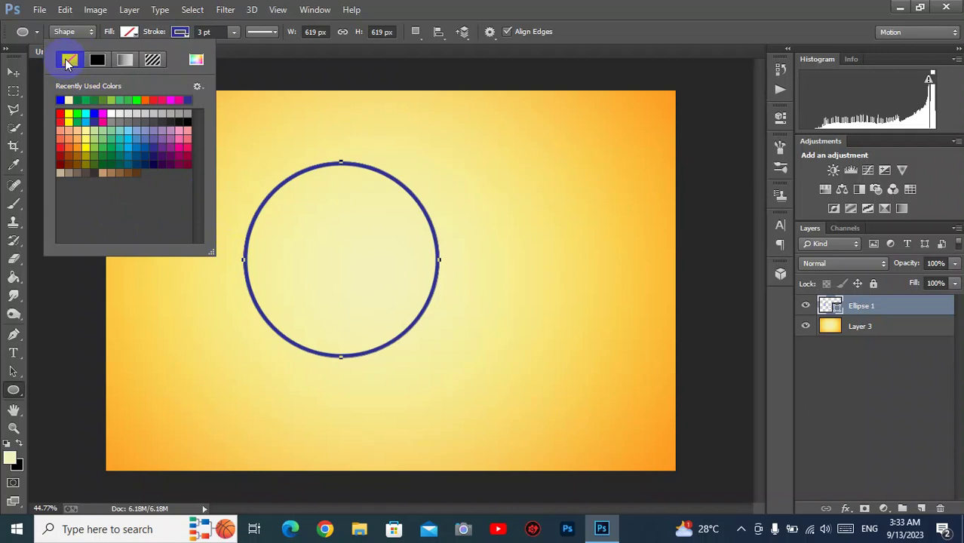
Give the circle a blue outline and thicken its stroke to 20.22 pt.
{"action": "left_click", "coordinate": [189, 34]}
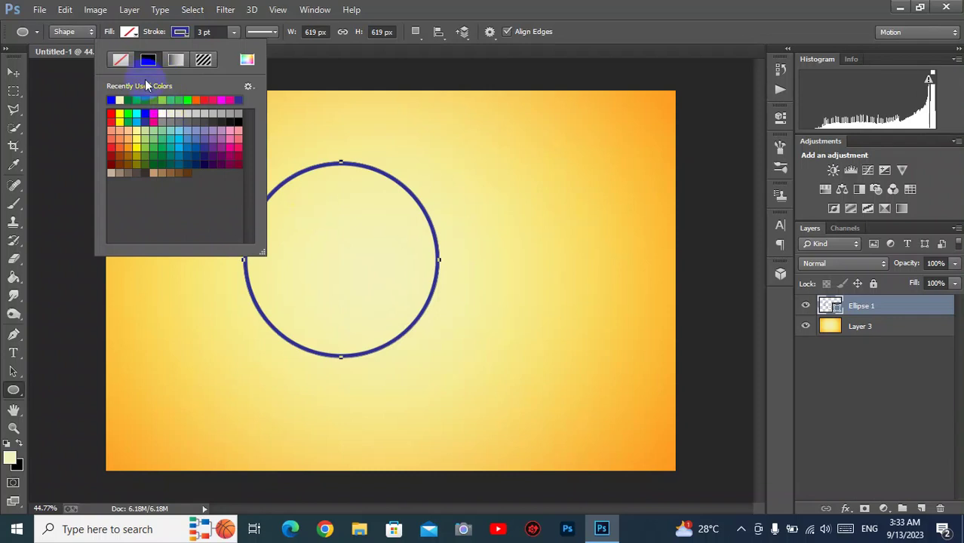
{"action": "left_click", "coordinate": [128, 100]}
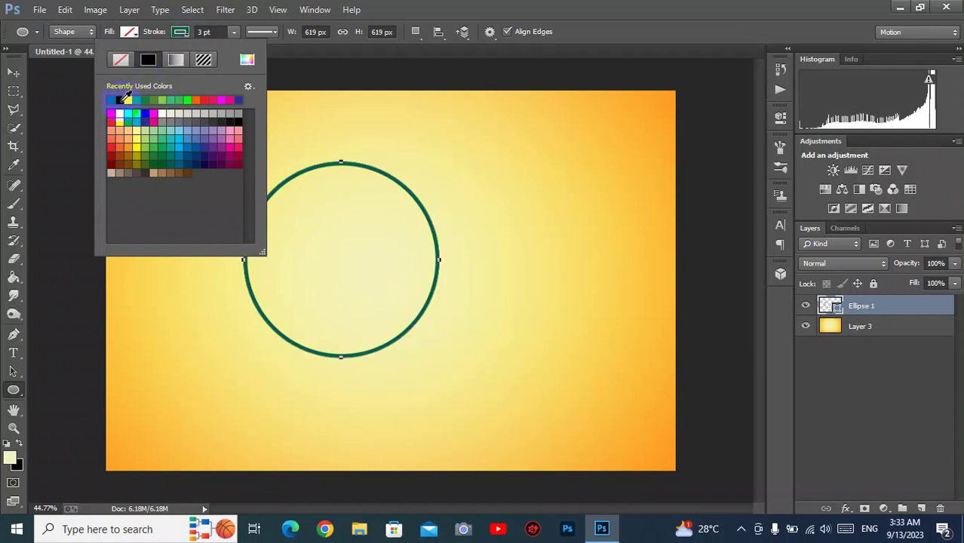
{"action": "left_click", "coordinate": [119, 99]}
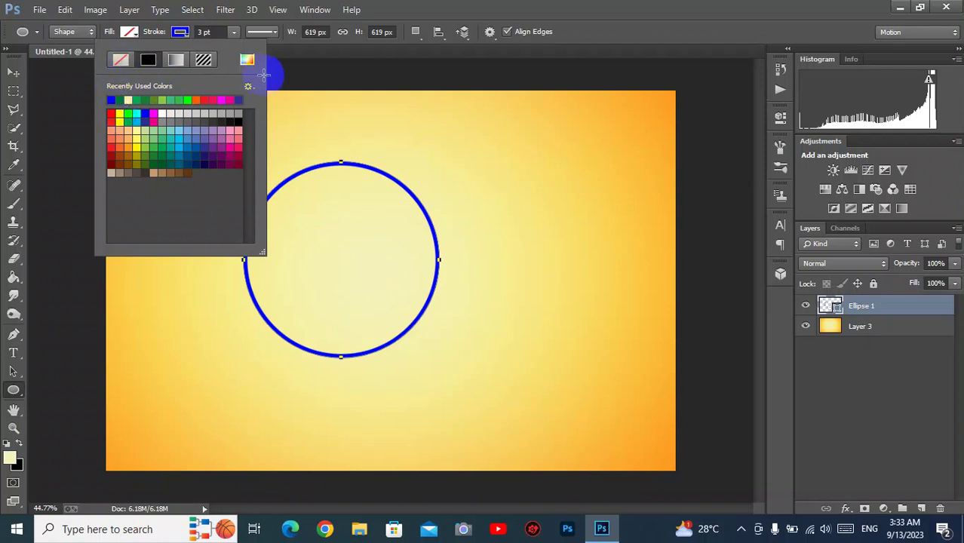
{"action": "left_click", "coordinate": [235, 35]}
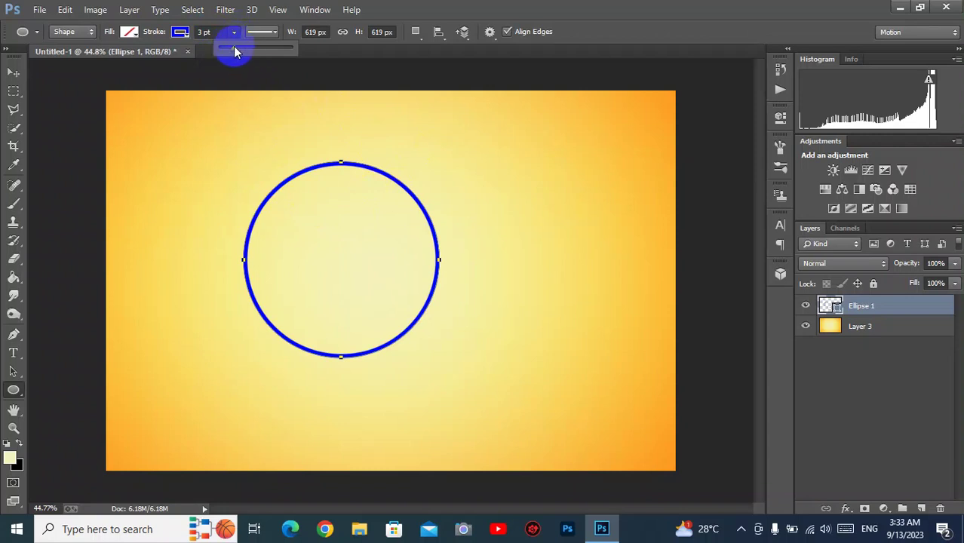
{"action": "left_click_drag", "start_coordinate": [234, 47], "coordinate": [254, 49]}
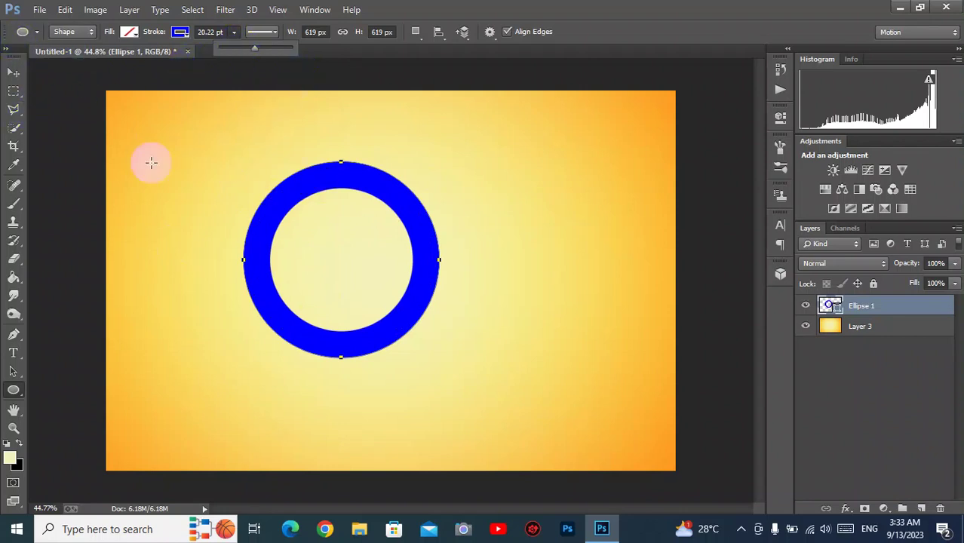
Move the blue ring left and slightly down, then duplicate its layer as Ellipse 1 copy.
{"action": "left_click", "coordinate": [15, 76]}
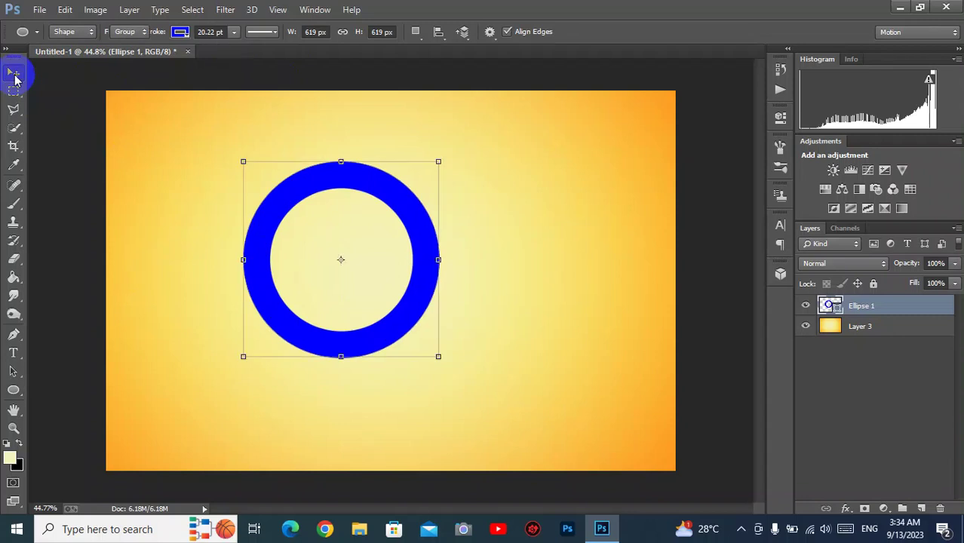
{"action": "mouse_move", "coordinate": [359, 179]}
{"action": "left_mouse_down"}
{"action": "mouse_move", "coordinate": [361, 224]}
{"action": "mouse_move", "coordinate": [346, 217]}
{"action": "mouse_move", "coordinate": [359, 228]}
{"action": "left_mouse_up"}
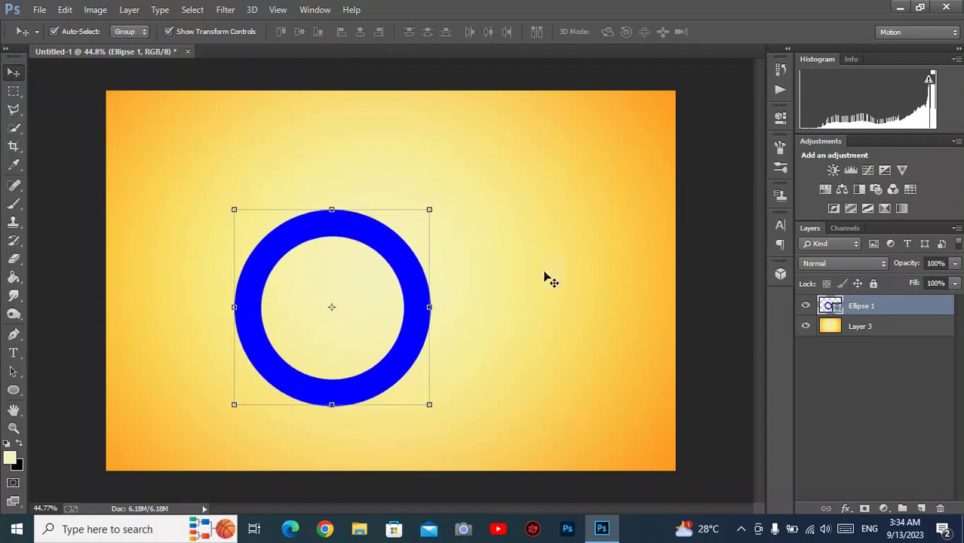
{"action": "left_click_drag", "start_coordinate": [414, 284], "coordinate": [397, 290]}
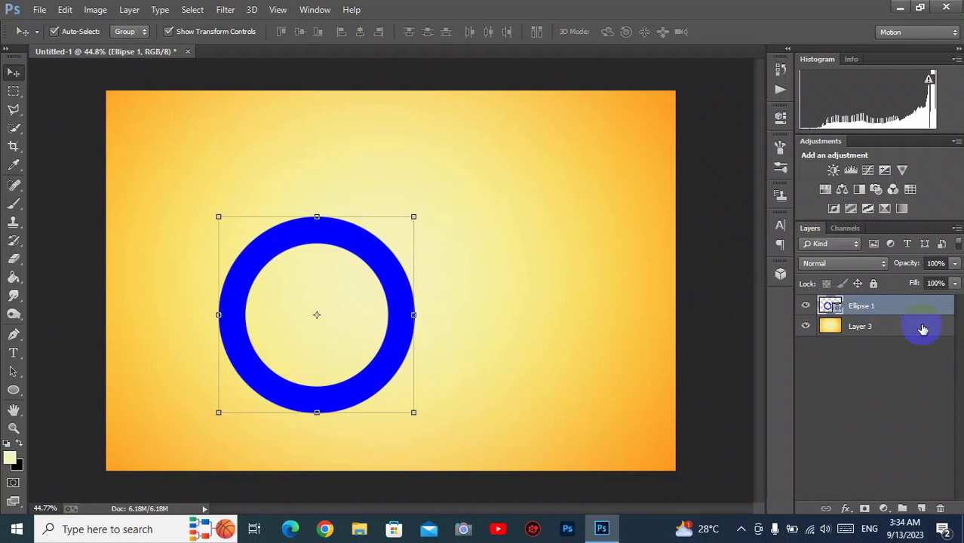
{"action": "left_click_drag", "start_coordinate": [874, 321], "coordinate": [919, 513]}
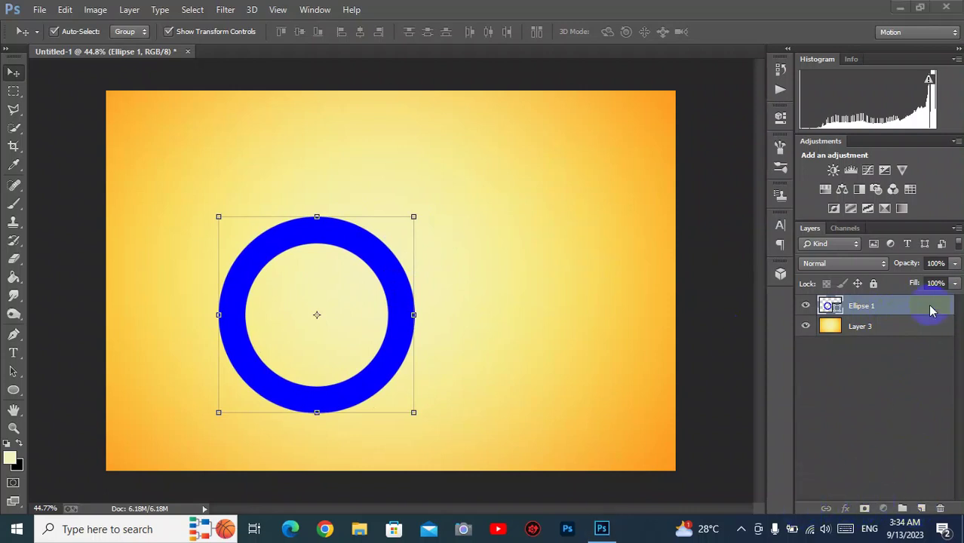
{"action": "left_click_drag", "start_coordinate": [919, 308], "coordinate": [921, 508]}
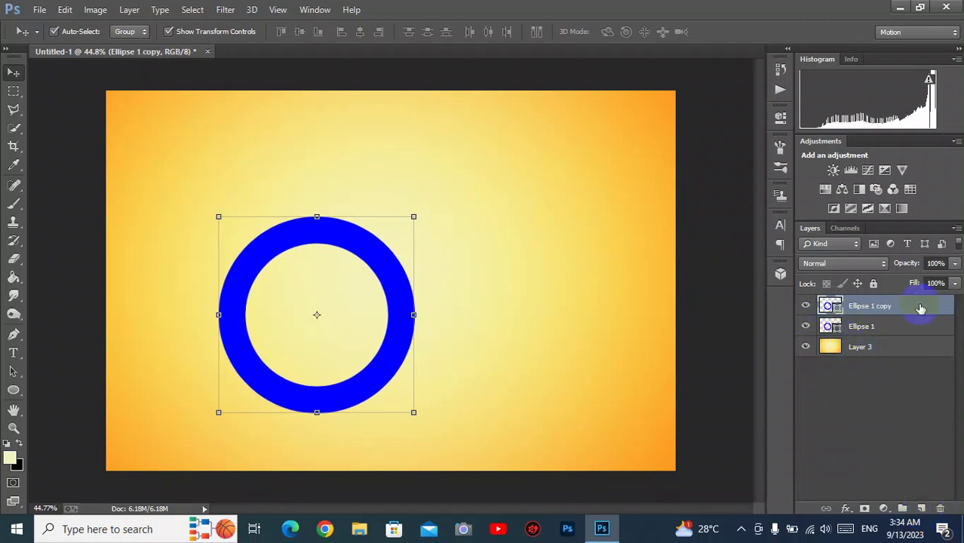
Slide the Ellipse 1 copy ring about 346 px right so it overlaps the original.
{"action": "left_click", "coordinate": [370, 248]}
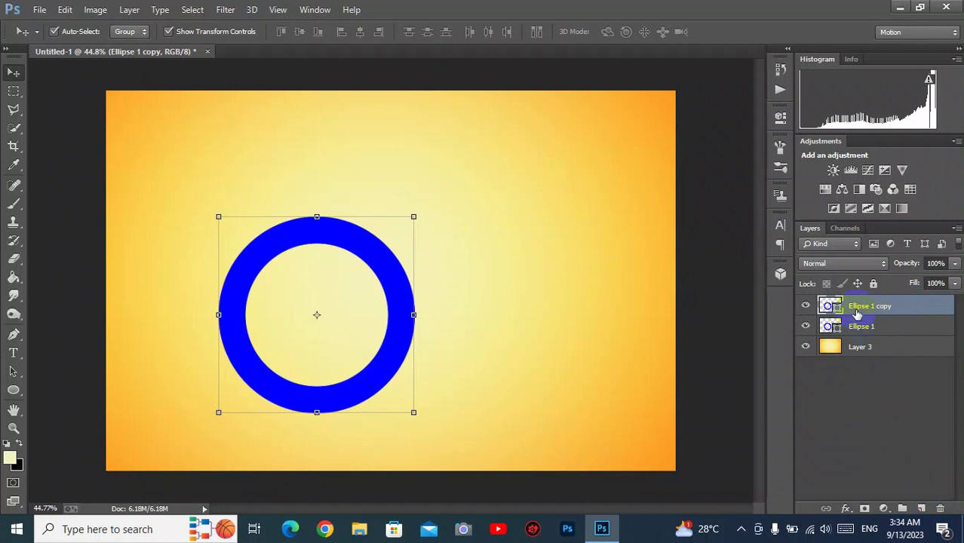
{"action": "left_click", "coordinate": [891, 308]}
{"action": "left_click", "coordinate": [395, 305]}
{"action": "left_click_drag", "start_coordinate": [395, 304], "coordinate": [504, 303]}
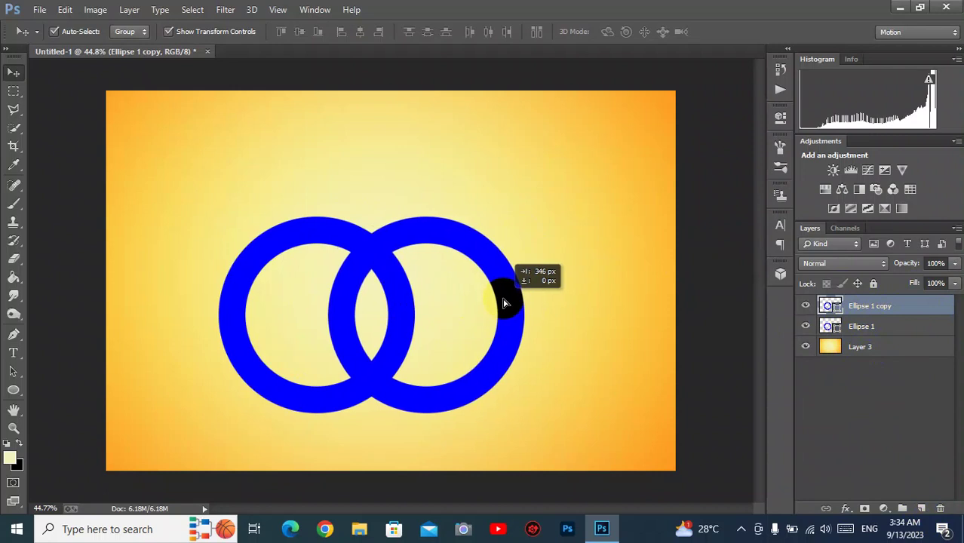
{"action": "left_click_drag", "start_coordinate": [504, 303], "coordinate": [503, 301]}
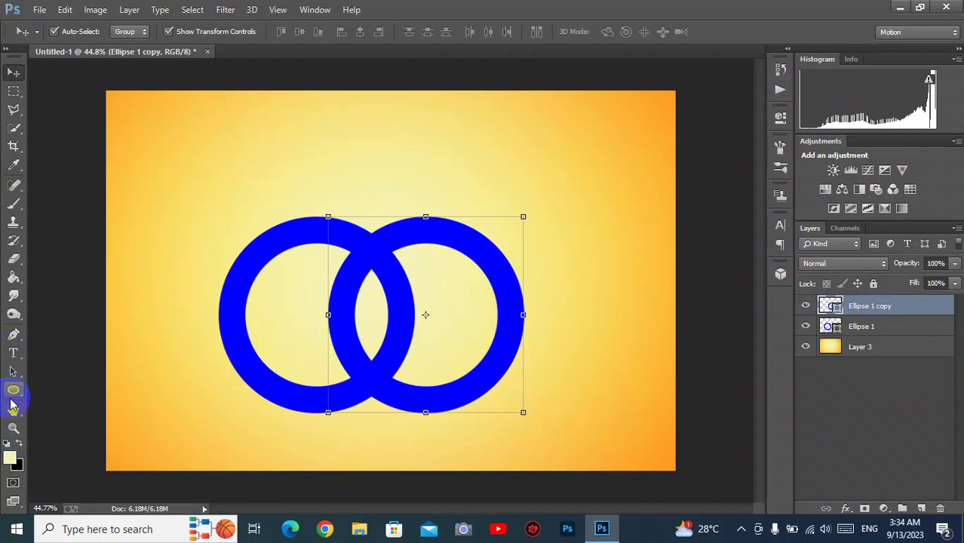
Change the Ellipse 1 copy ring's stroke colour to red.
{"action": "left_click", "coordinate": [230, 346]}
{"action": "left_click", "coordinate": [13, 391]}
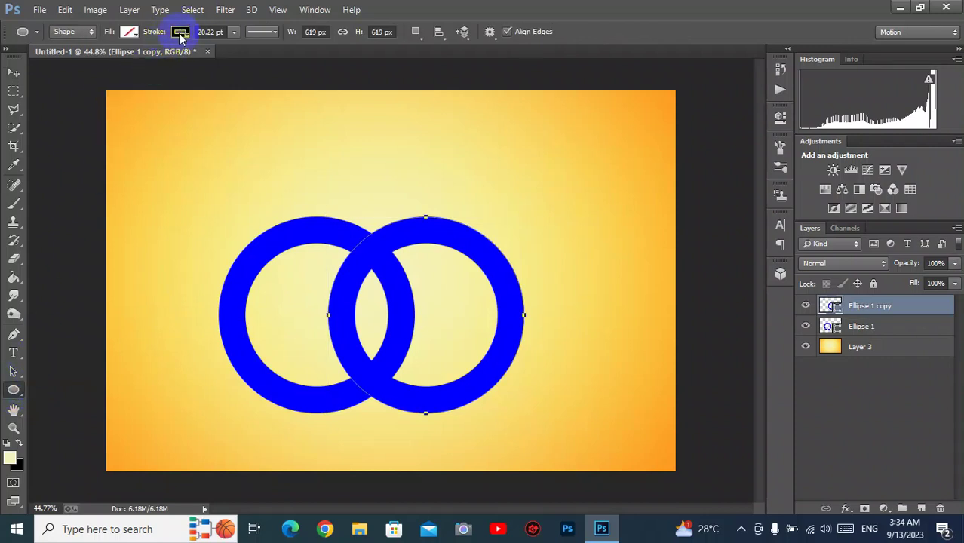
{"action": "left_click", "coordinate": [180, 34]}
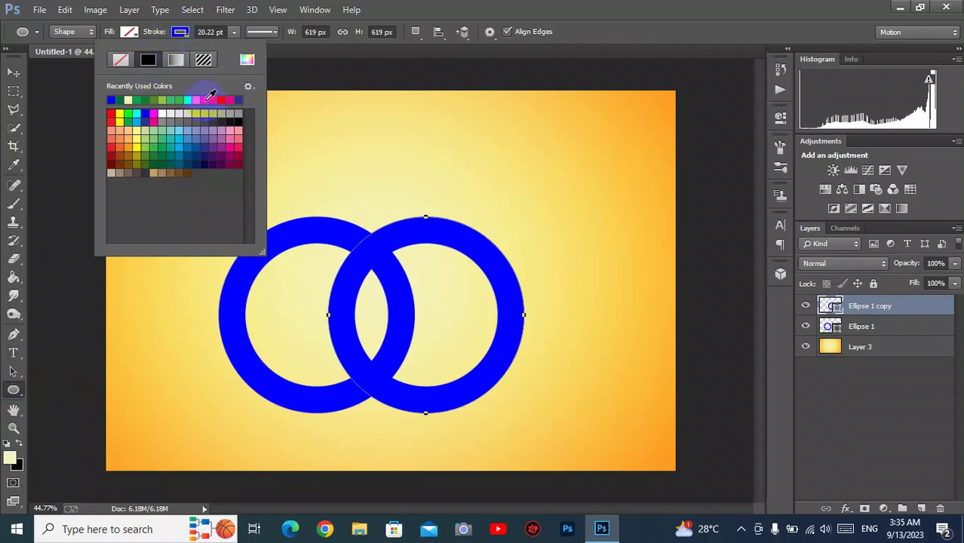
{"action": "left_click", "coordinate": [211, 99]}
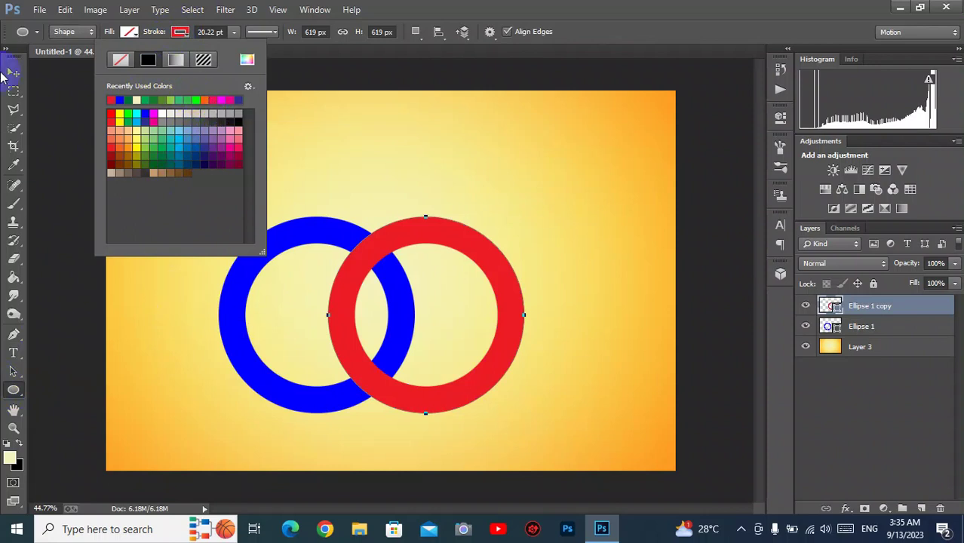
{"action": "left_click", "coordinate": [11, 73]}
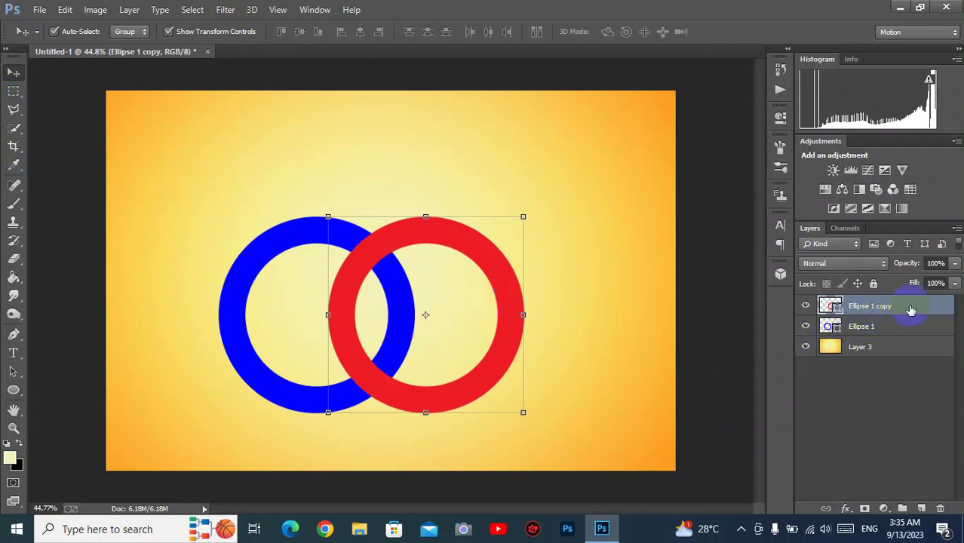
Duplicate the red ring as Ellipse 1 copy 2 and move it up above the other two.
{"action": "left_click_drag", "start_coordinate": [910, 308], "coordinate": [921, 507]}
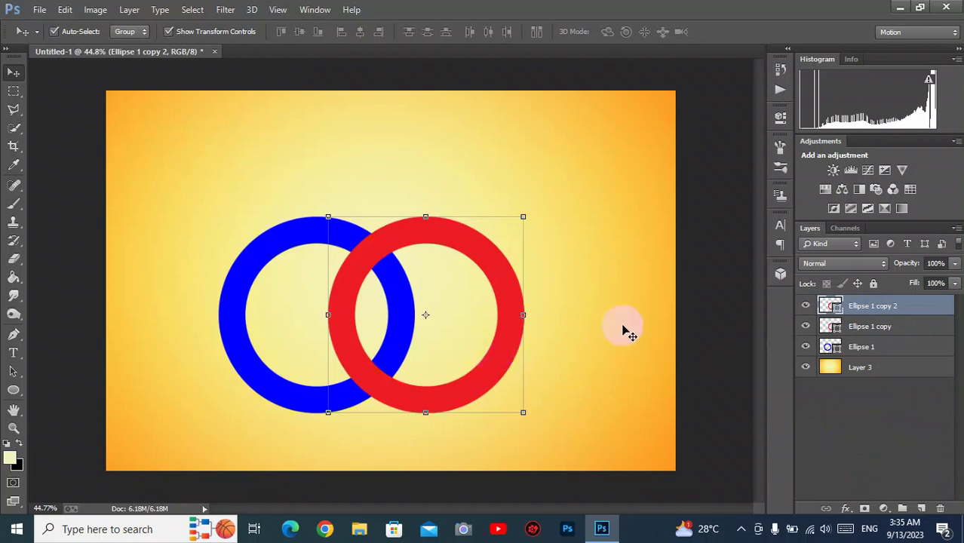
{"action": "mouse_move", "coordinate": [455, 238]}
{"action": "left_mouse_down"}
{"action": "mouse_move", "coordinate": [414, 239]}
{"action": "mouse_move", "coordinate": [392, 158]}
{"action": "left_mouse_up"}
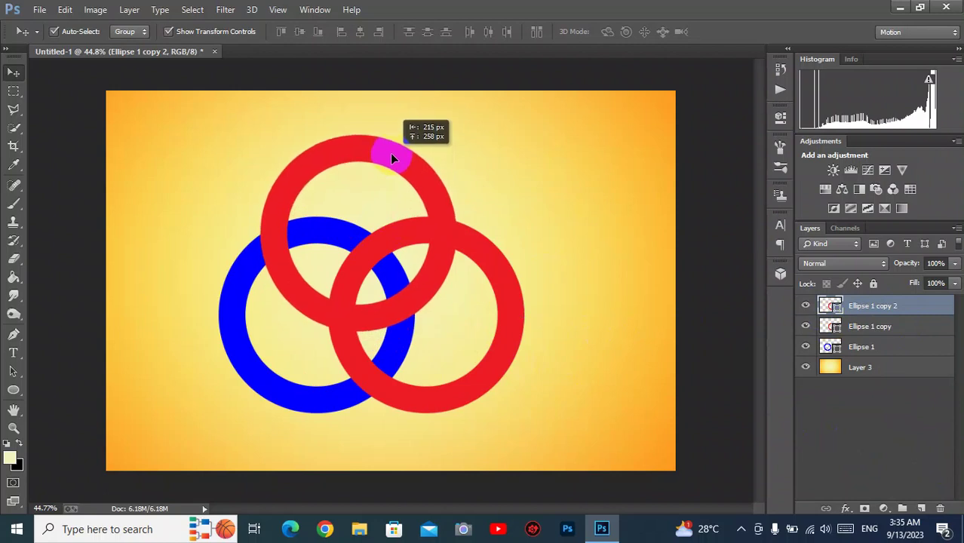
{"action": "left_click_drag", "start_coordinate": [391, 158], "coordinate": [401, 171]}
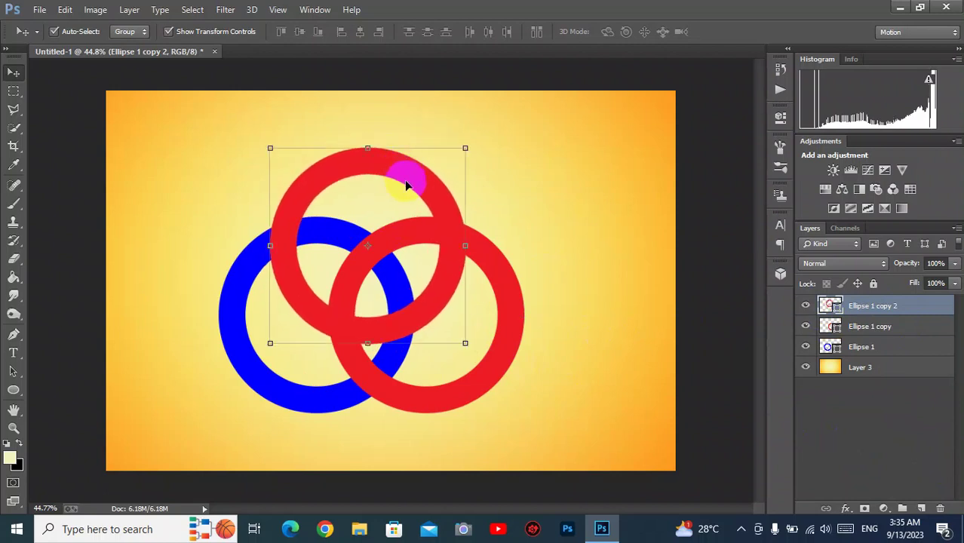
Set the top ring's stroke to green, then select the blue ring's Ellipse 1 layer.
{"action": "left_click", "coordinate": [14, 391]}
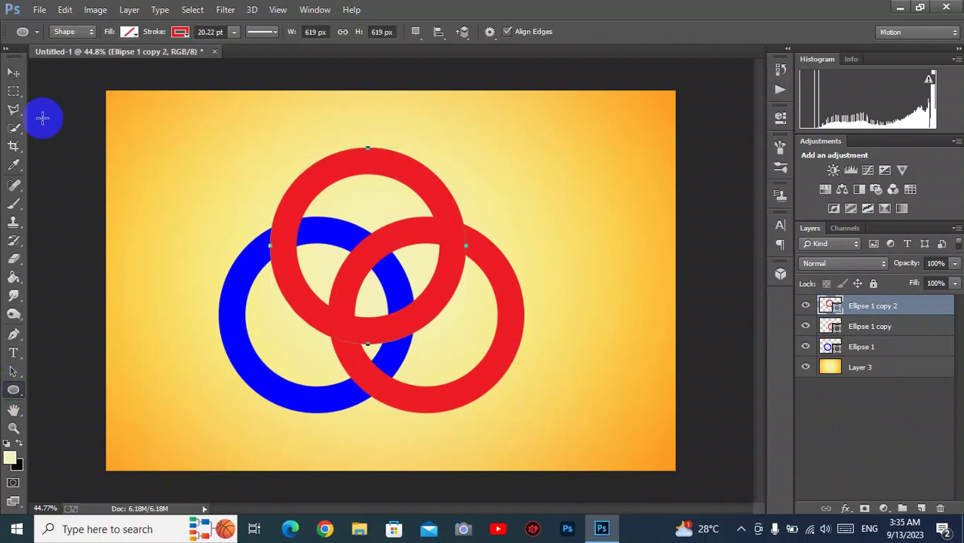
{"action": "left_click", "coordinate": [181, 32]}
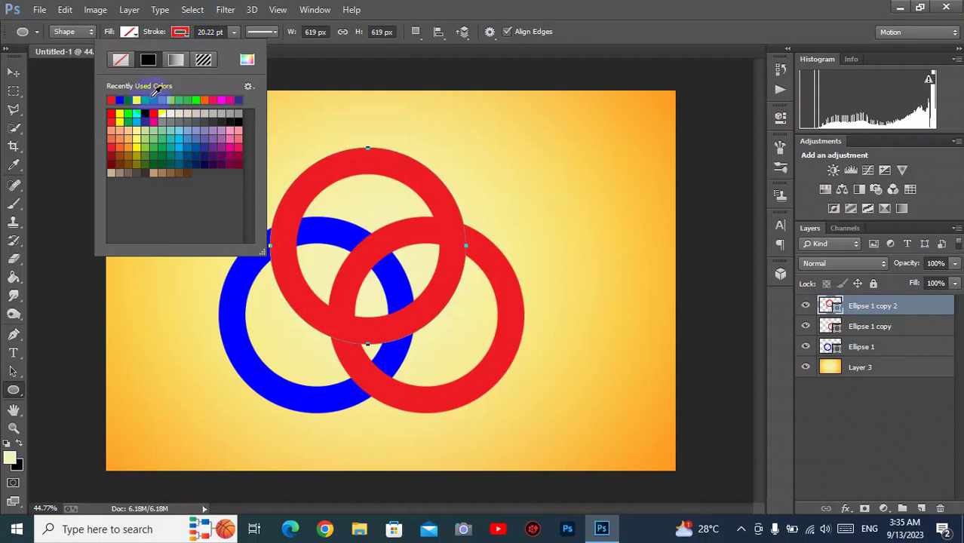
{"action": "left_click", "coordinate": [128, 121]}
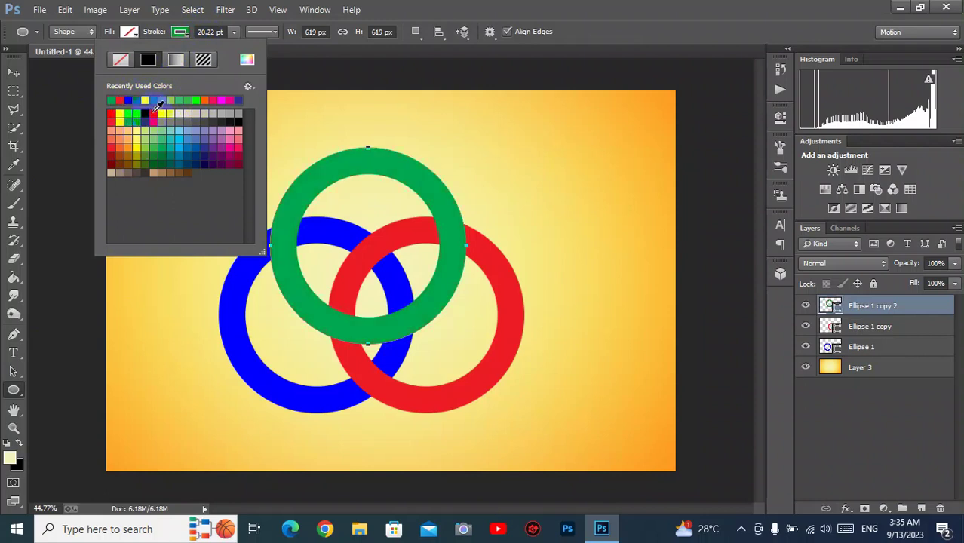
{"action": "left_click", "coordinate": [114, 99]}
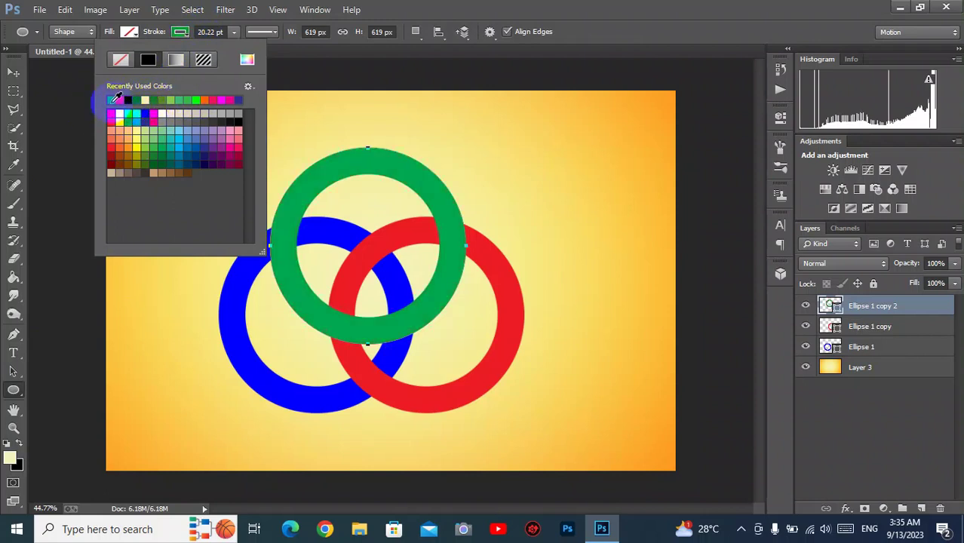
{"action": "left_click", "coordinate": [438, 6]}
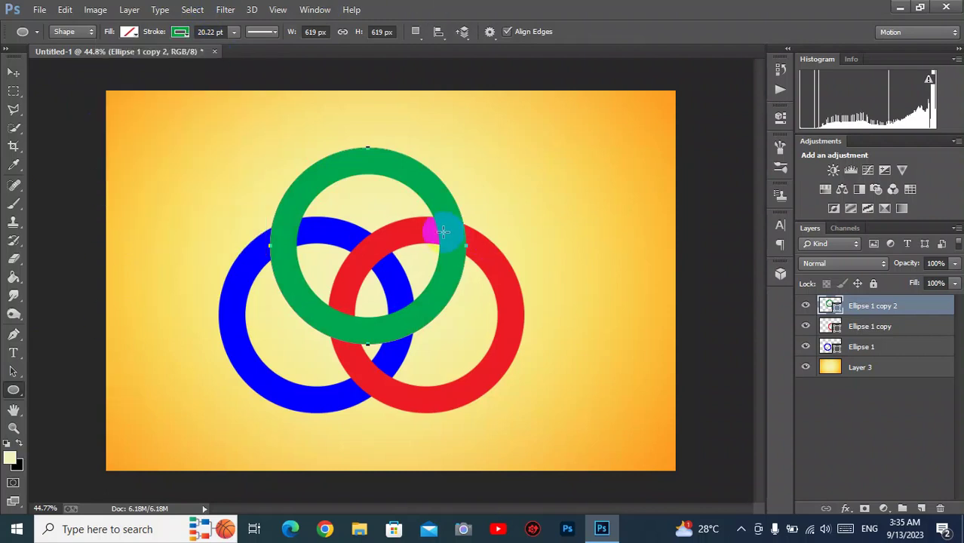
{"action": "mouse_move", "coordinate": [830, 309]}
{"action": "left_mouse_down"}
{"action": "mouse_move", "coordinate": [847, 318]}
{"action": "mouse_move", "coordinate": [863, 352]}
{"action": "left_mouse_up"}
{"action": "left_click", "coordinate": [863, 352]}
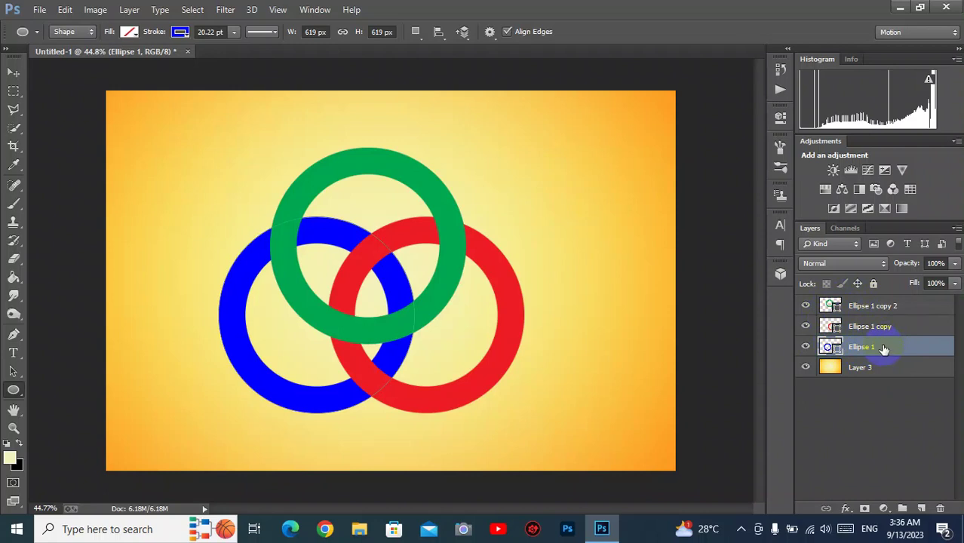
Rasterize the blue, red and green ring layers.
{"action": "right_click", "coordinate": [883, 347]}
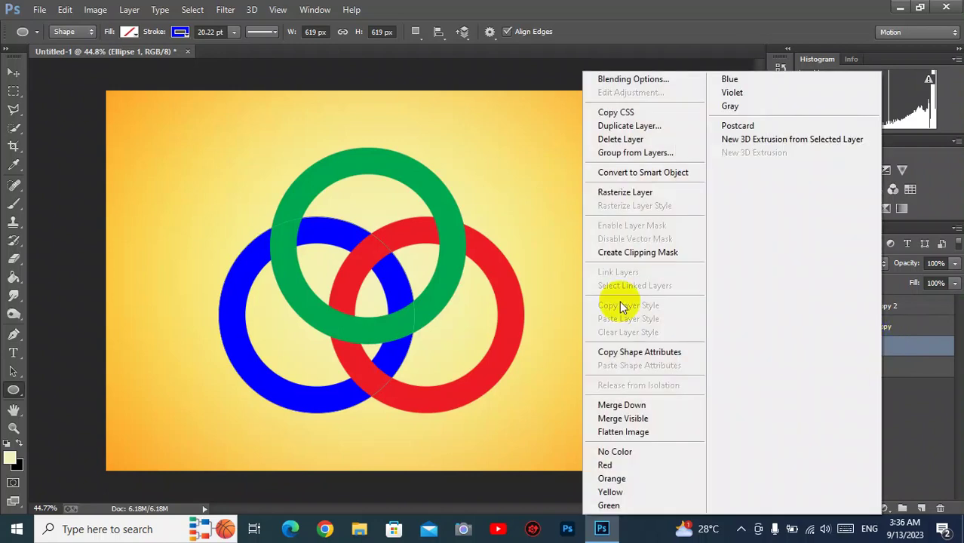
{"action": "left_click", "coordinate": [620, 193]}
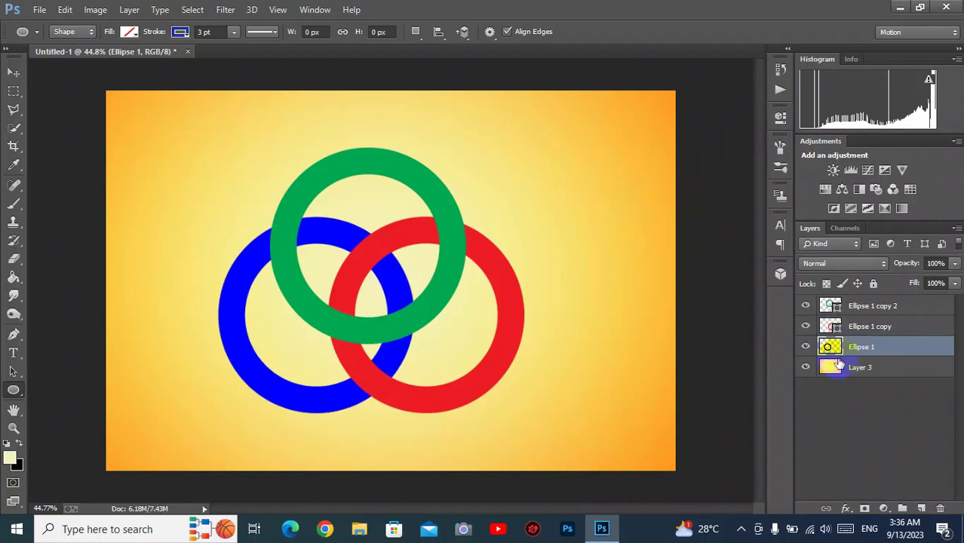
{"action": "left_click", "coordinate": [881, 327]}
{"action": "right_click", "coordinate": [884, 327]}
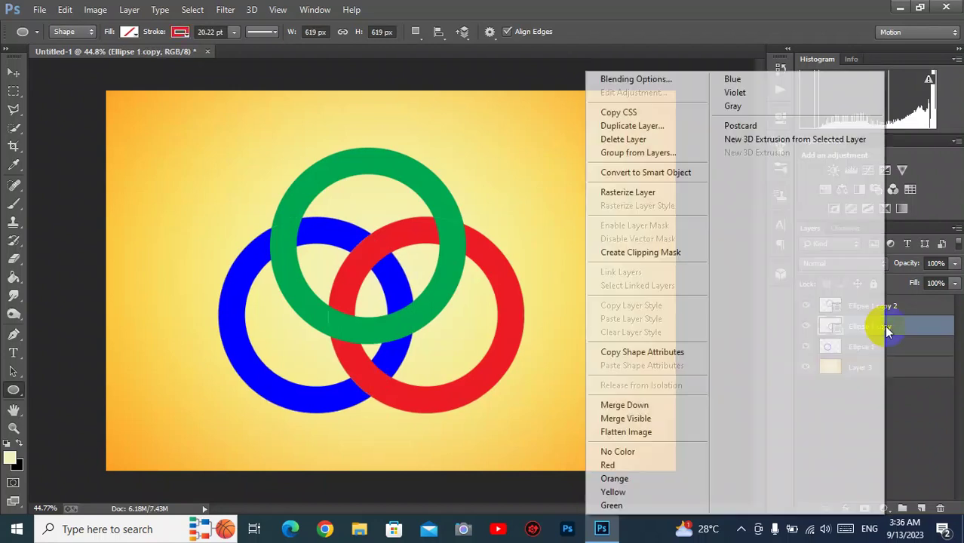
{"action": "left_click", "coordinate": [649, 192]}
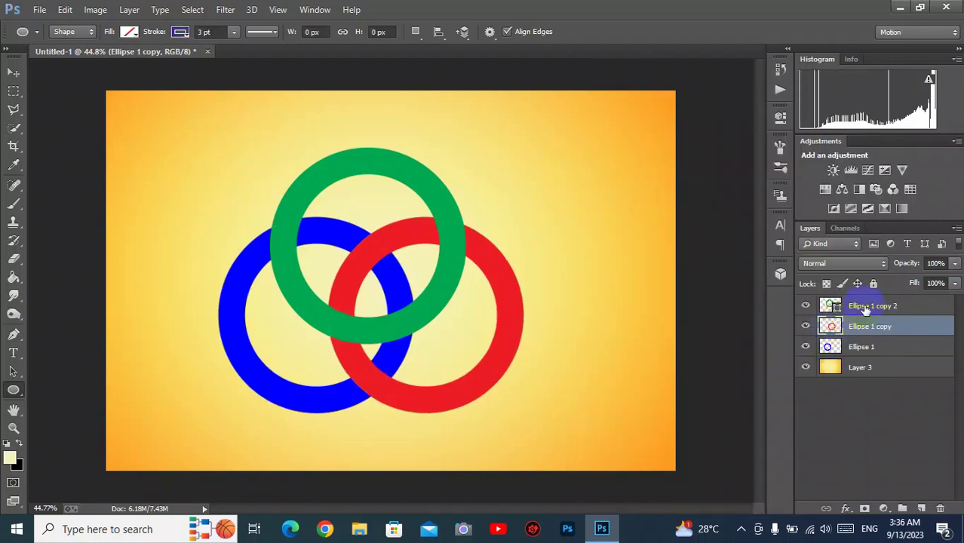
{"action": "left_click", "coordinate": [879, 308]}
{"action": "right_click", "coordinate": [881, 308]}
{"action": "left_click", "coordinate": [619, 192]}
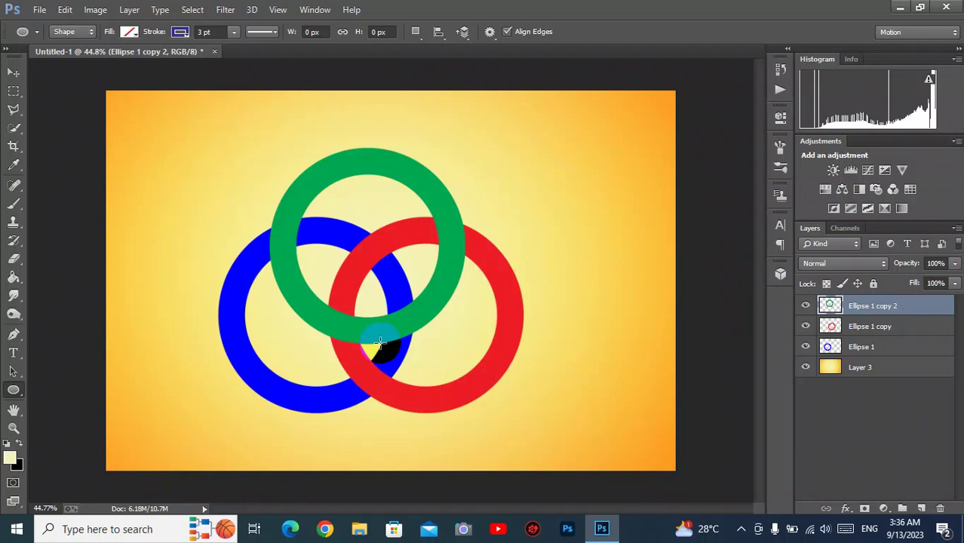
Hide the green ring's layer, Ellipse 1 copy 2.
{"action": "left_click", "coordinate": [817, 323]}
{"action": "left_click", "coordinate": [509, 340]}
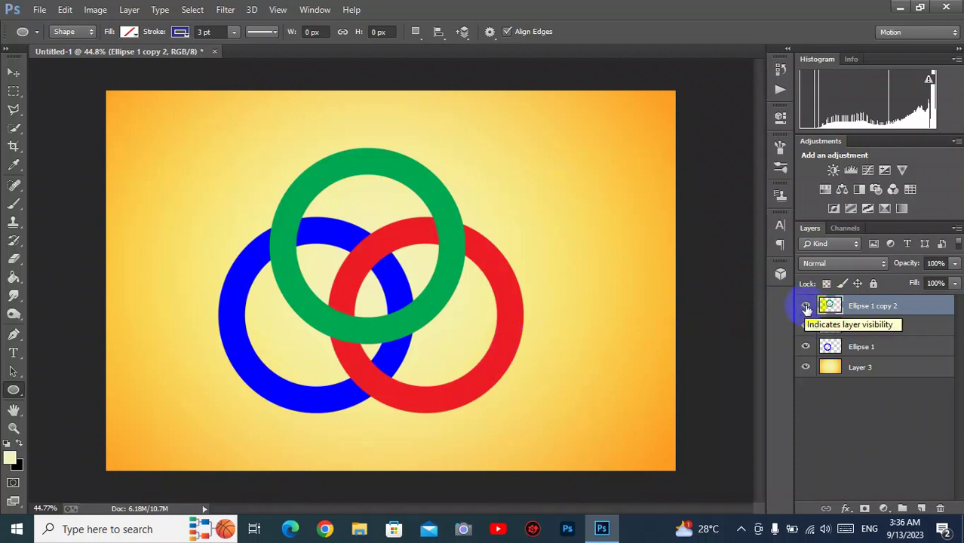
{"action": "left_click", "coordinate": [805, 306]}
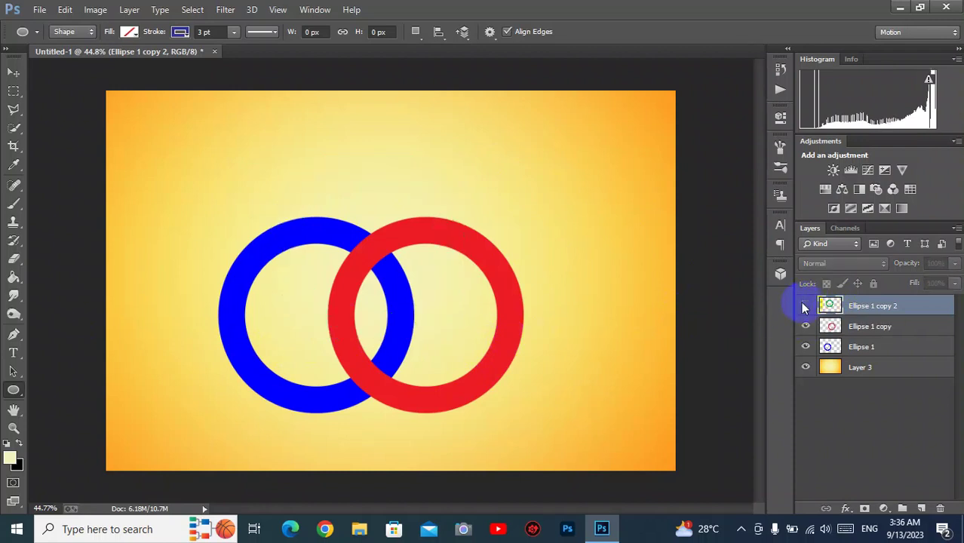
{"action": "left_click", "coordinate": [634, 314]}
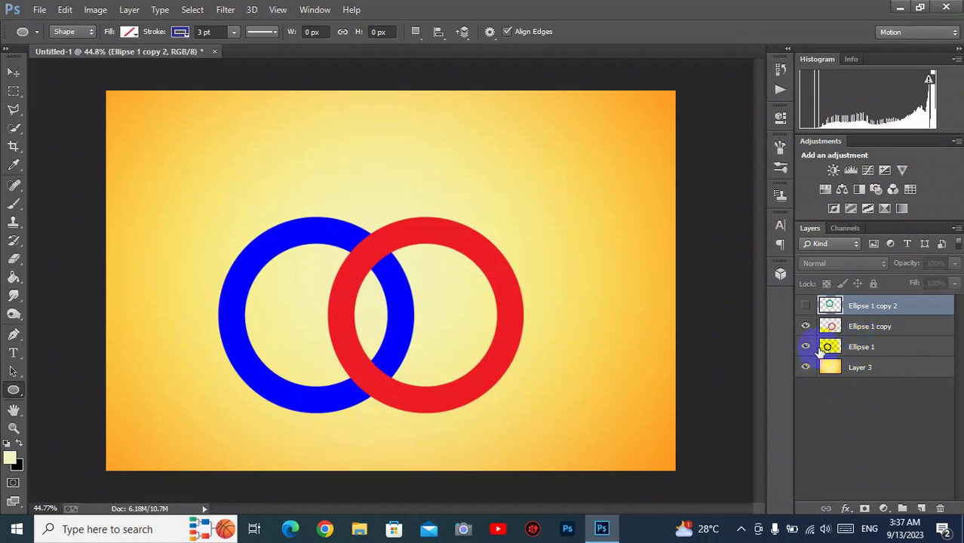
{"action": "left_click", "coordinate": [831, 347]}
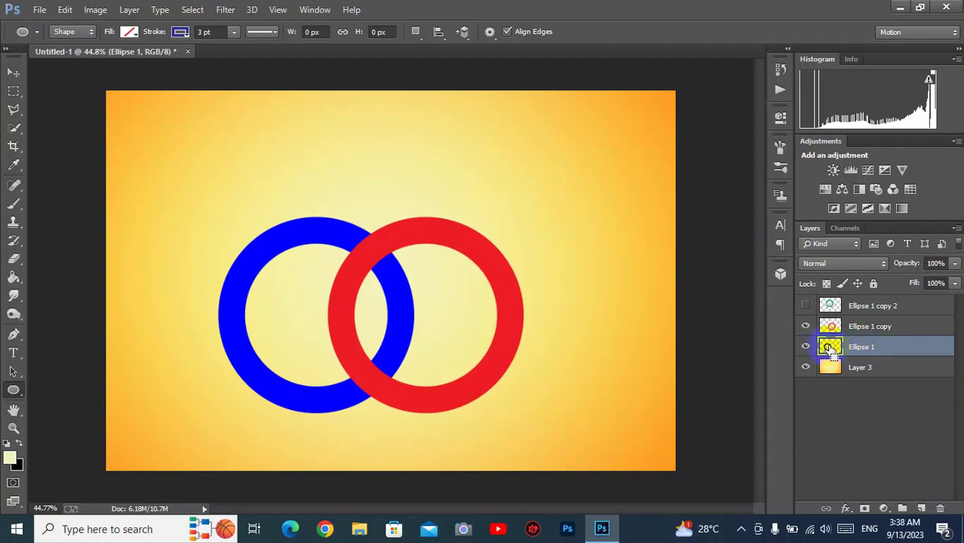
Load the blue ring's pixels as a selection, activate the red ring's Ellipse 1 copy layer, and pick the Eraser.
{"action": "left_click", "coordinate": [830, 349], "text": "ctrl"}
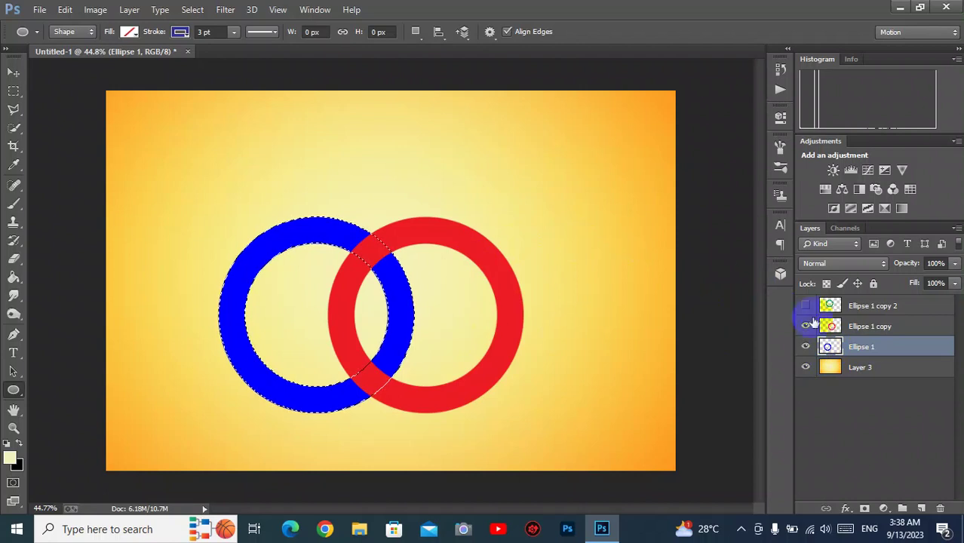
{"action": "left_click", "coordinate": [883, 329]}
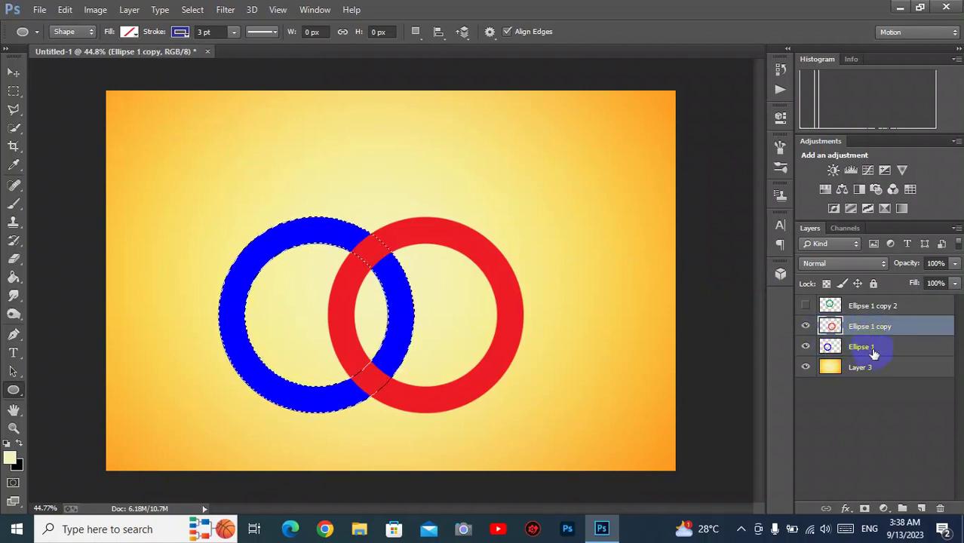
{"action": "left_click", "coordinate": [872, 350]}
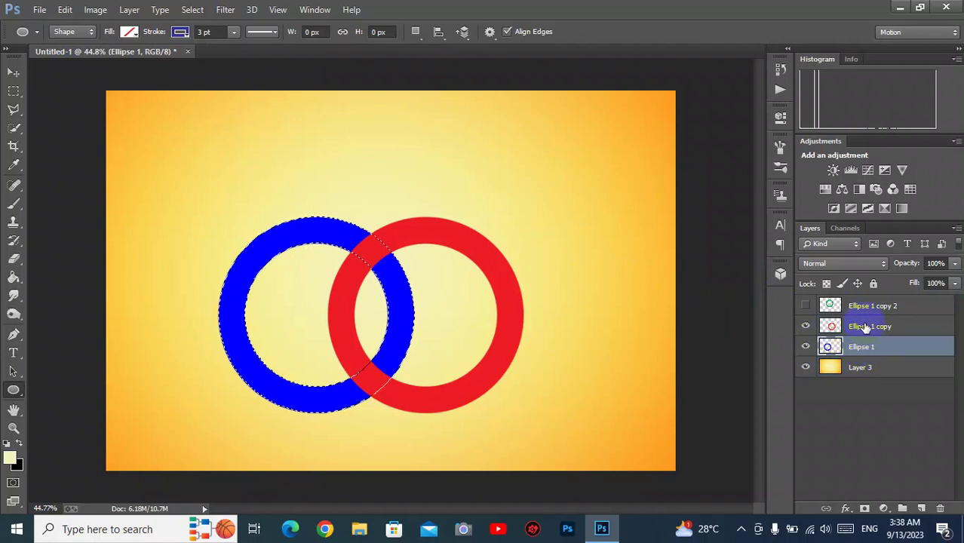
{"action": "left_click", "coordinate": [880, 332]}
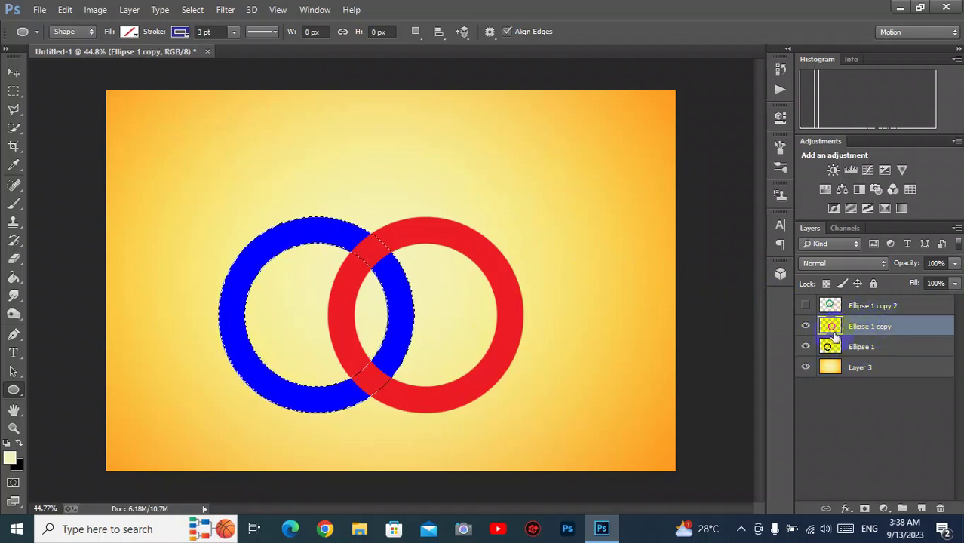
{"action": "left_click", "coordinate": [370, 245]}
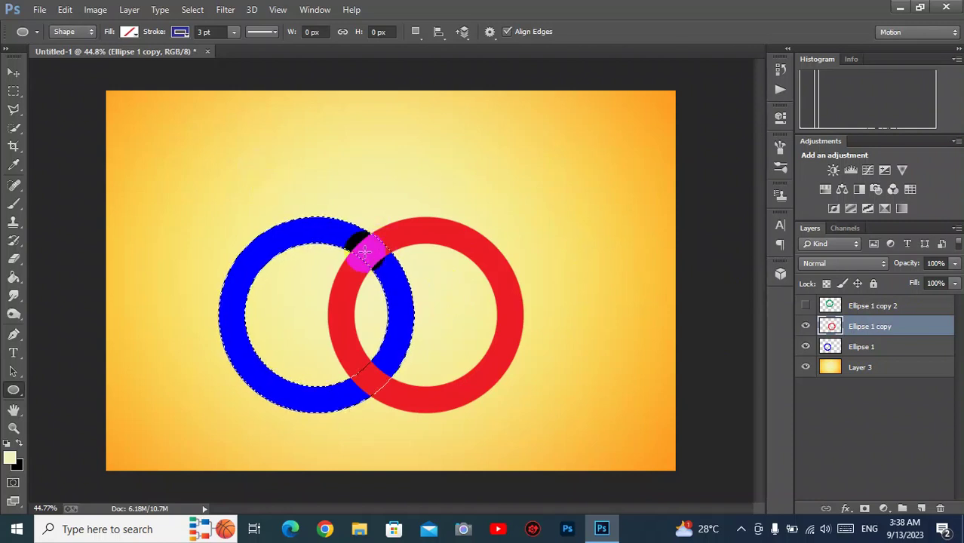
{"action": "left_click", "coordinate": [379, 381]}
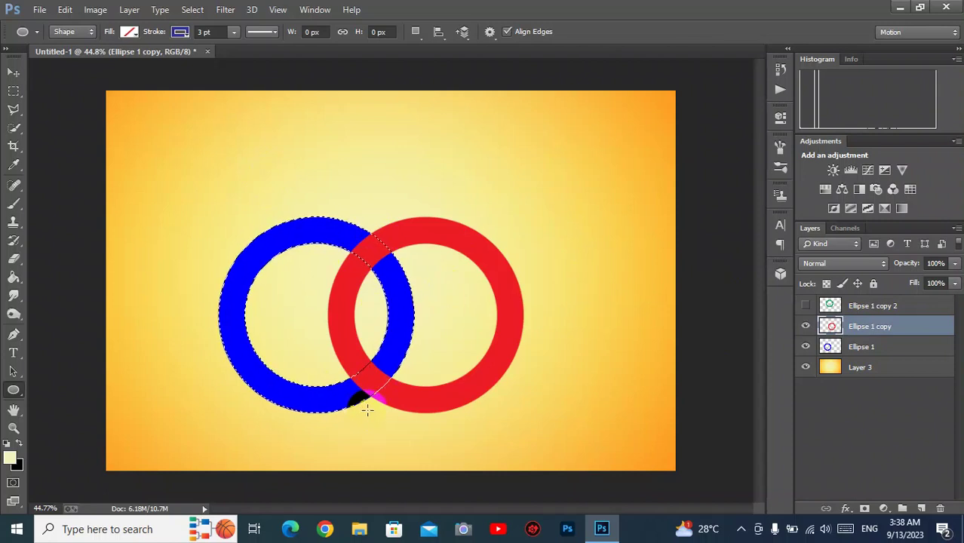
{"action": "left_click", "coordinate": [337, 240]}
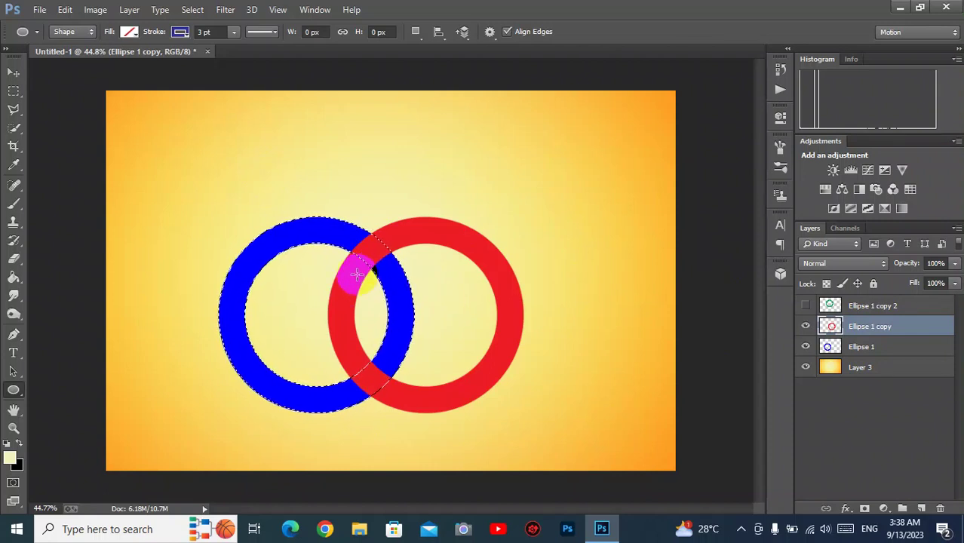
{"action": "left_click", "coordinate": [15, 259]}
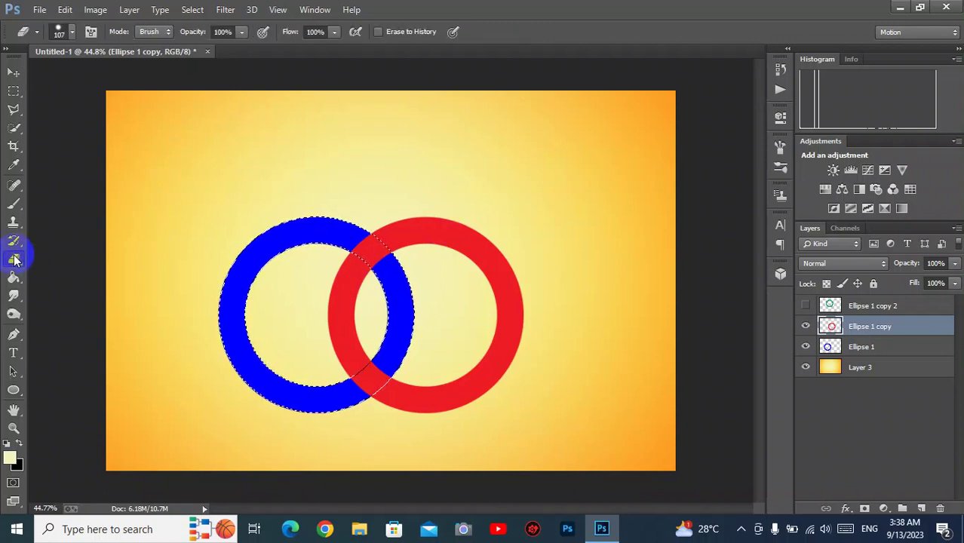
Erase the red ring at its top overlap with the blue ring using a 125 px eraser.
{"action": "left_click", "coordinate": [72, 33]}
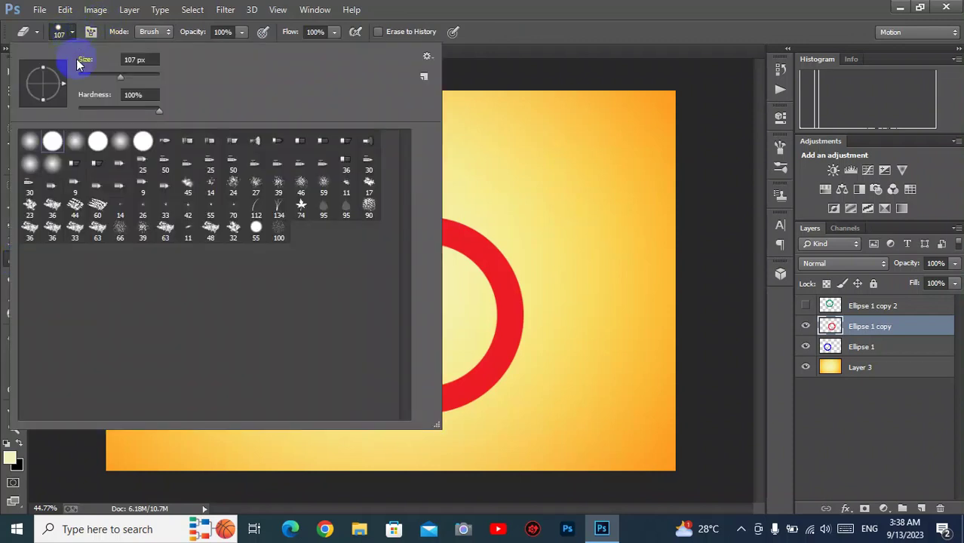
{"action": "left_click", "coordinate": [537, 8]}
{"action": "left_click", "coordinate": [374, 242]}
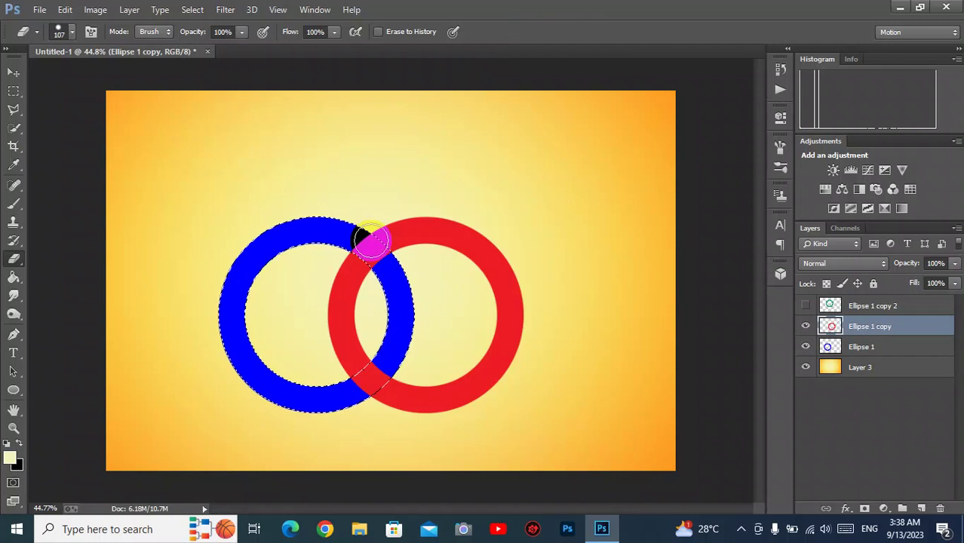
{"action": "left_click_drag", "start_coordinate": [371, 242], "coordinate": [360, 224]}
{"action": "key", "text": "bracketright"}
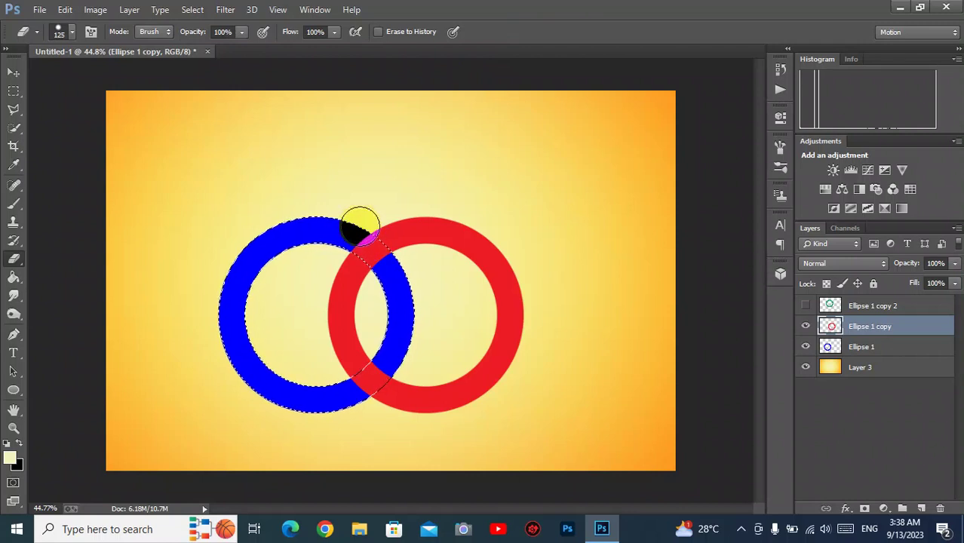
{"action": "key", "text": "bracketright"}
{"action": "key", "text": "bracketright"}
{"action": "key", "text": "bracketright"}
{"action": "key", "text": "bracketright"}
{"action": "key", "text": "bracketright"}
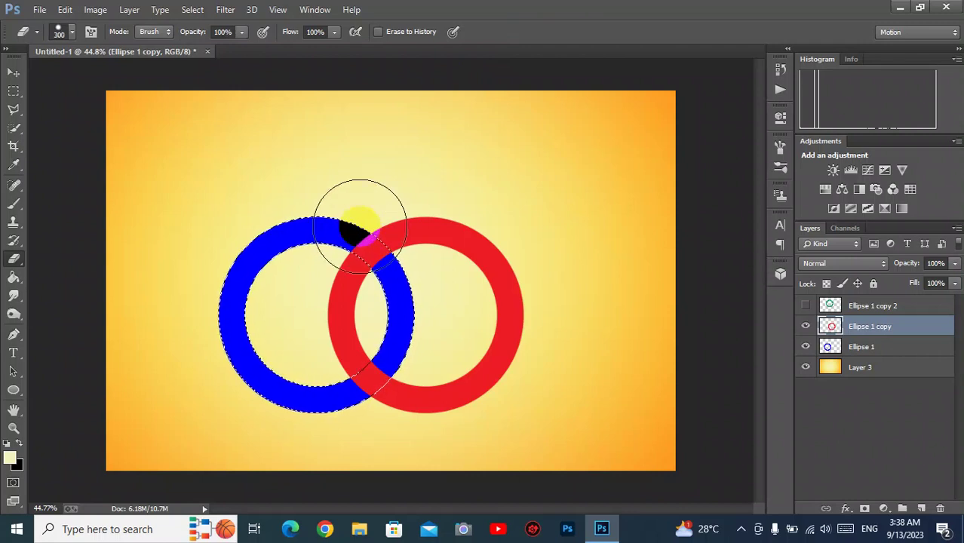
{"action": "key", "text": "bracketleft"}
{"action": "key", "text": "bracketleft"}
{"action": "key", "text": "bracketleft"}
{"action": "key", "text": "bracketleft"}
{"action": "key", "text": "bracketleft"}
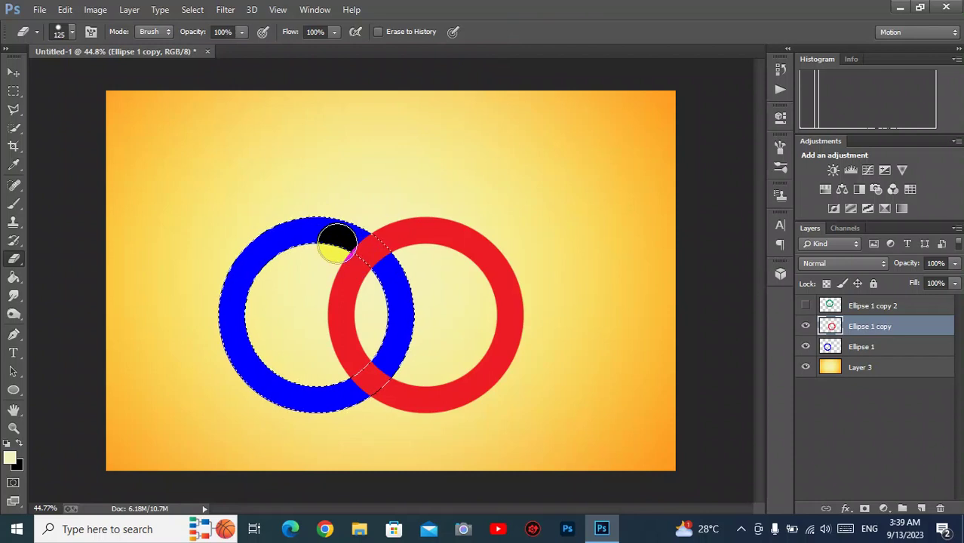
{"action": "mouse_move", "coordinate": [336, 243]}
{"action": "left_mouse_down"}
{"action": "mouse_move", "coordinate": [356, 238]}
{"action": "mouse_move", "coordinate": [334, 232]}
{"action": "left_mouse_up"}
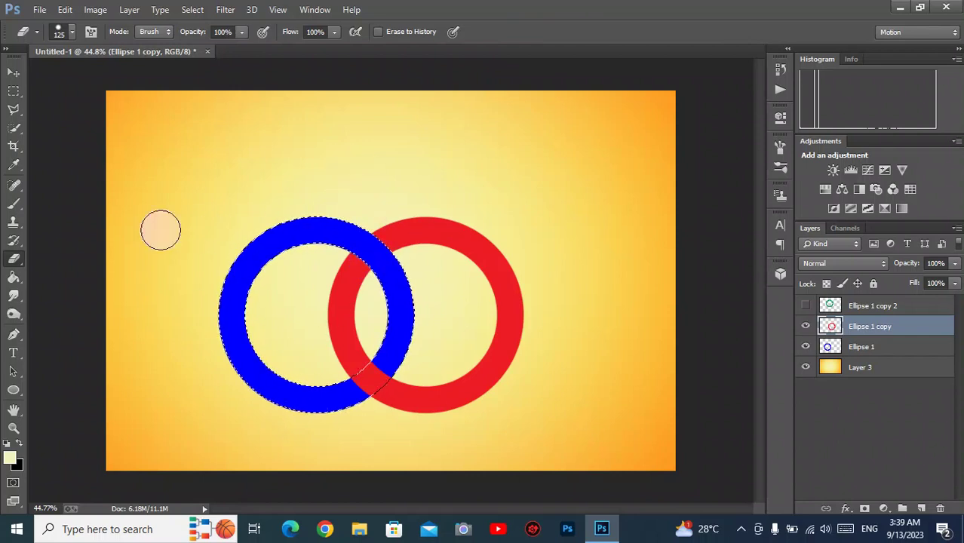
Deselect the blue ring and make the green Ellipse 1 copy 2 layer visible again.
{"action": "left_click", "coordinate": [196, 10]}
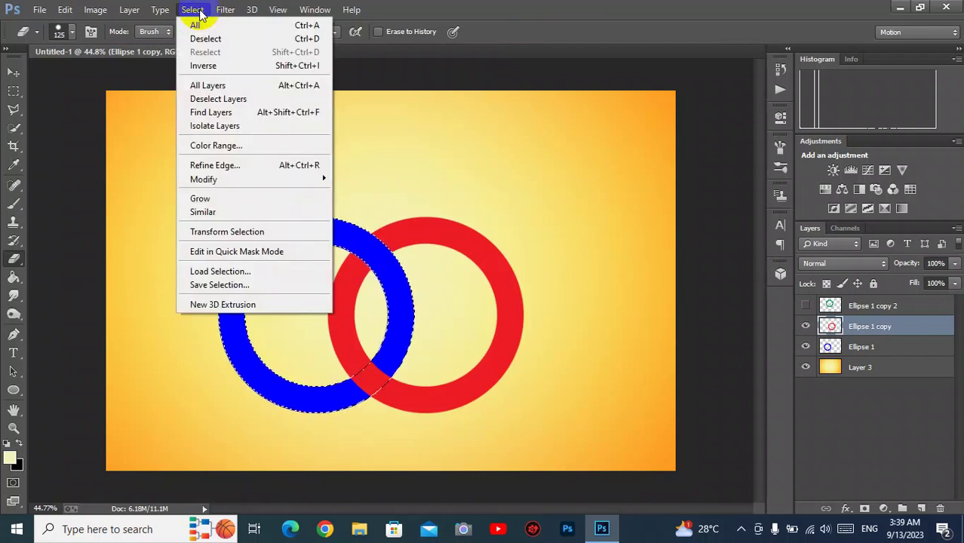
{"action": "left_click", "coordinate": [241, 39]}
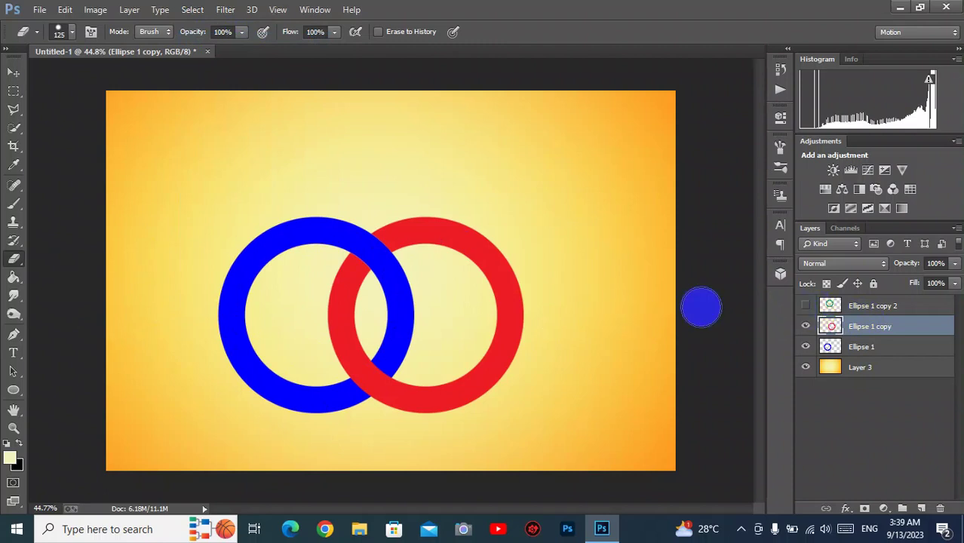
{"action": "left_click", "coordinate": [806, 306]}
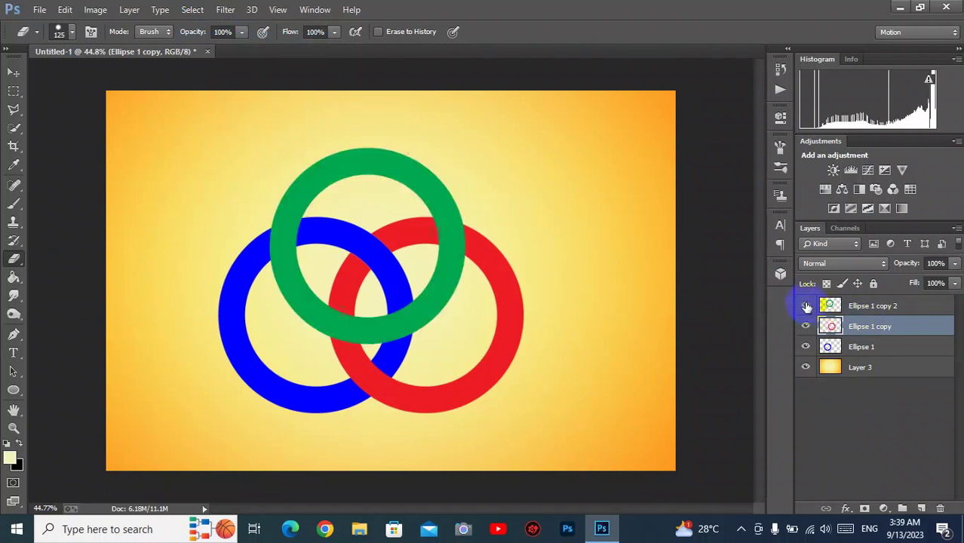
Activate the green Ellipse 1 copy 2 layer and erase it where the red ring crosses at upper right.
{"action": "left_click", "coordinate": [877, 308]}
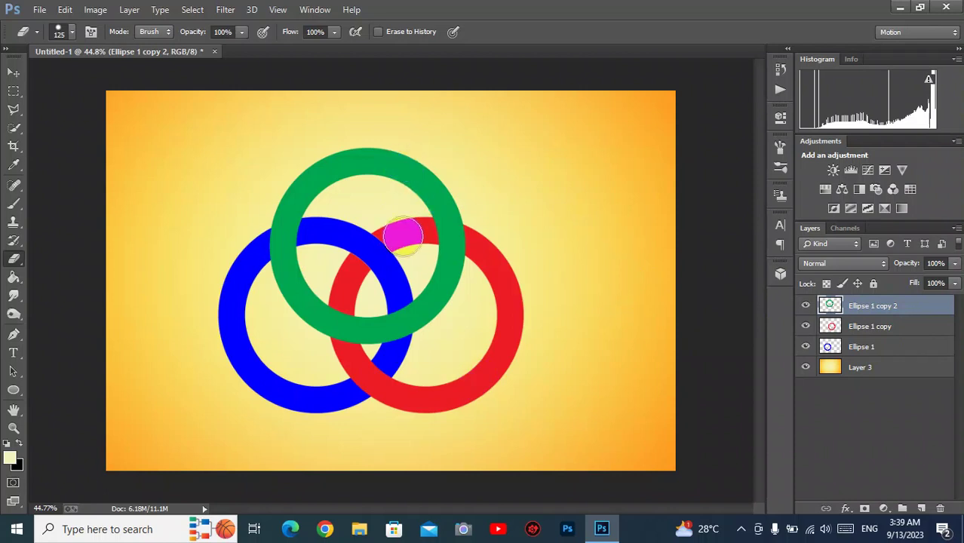
{"action": "left_click_drag", "start_coordinate": [370, 258], "coordinate": [310, 268]}
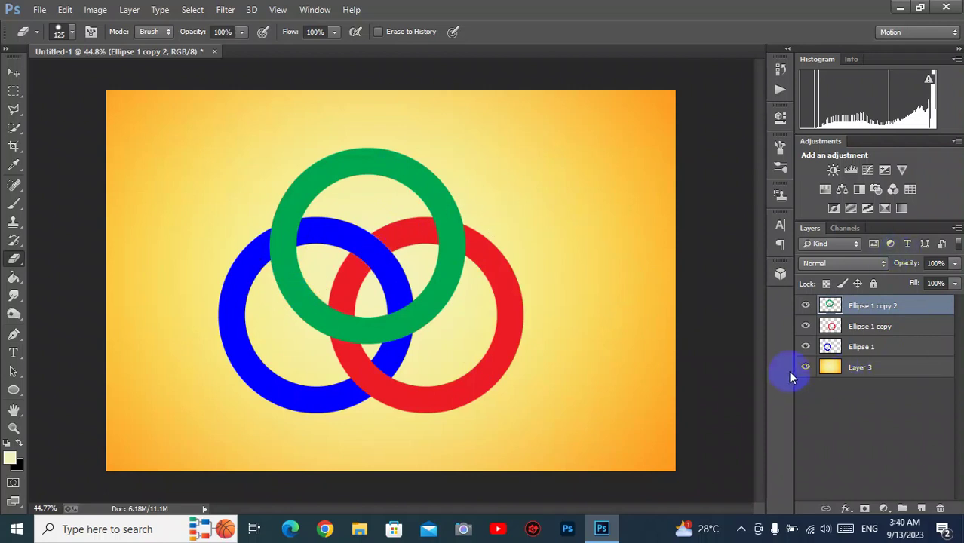
{"action": "left_click_drag", "start_coordinate": [828, 344], "coordinate": [836, 332]}
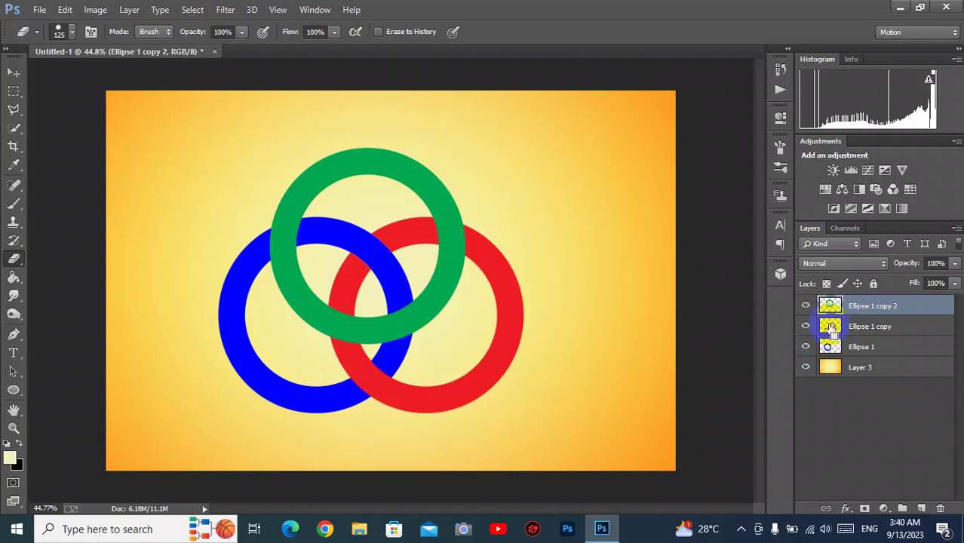
{"action": "left_click", "coordinate": [831, 328], "text": "ctrl"}
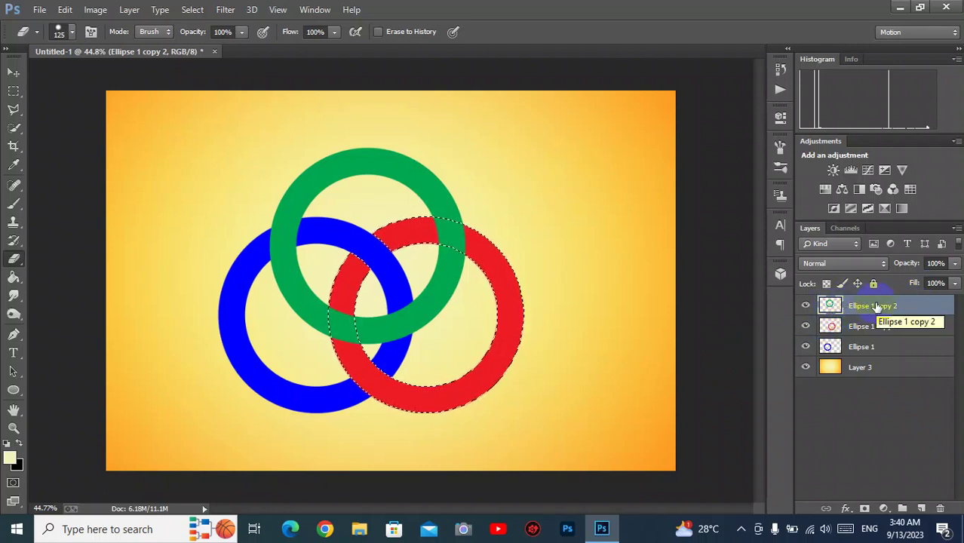
{"action": "left_click", "coordinate": [13, 261]}
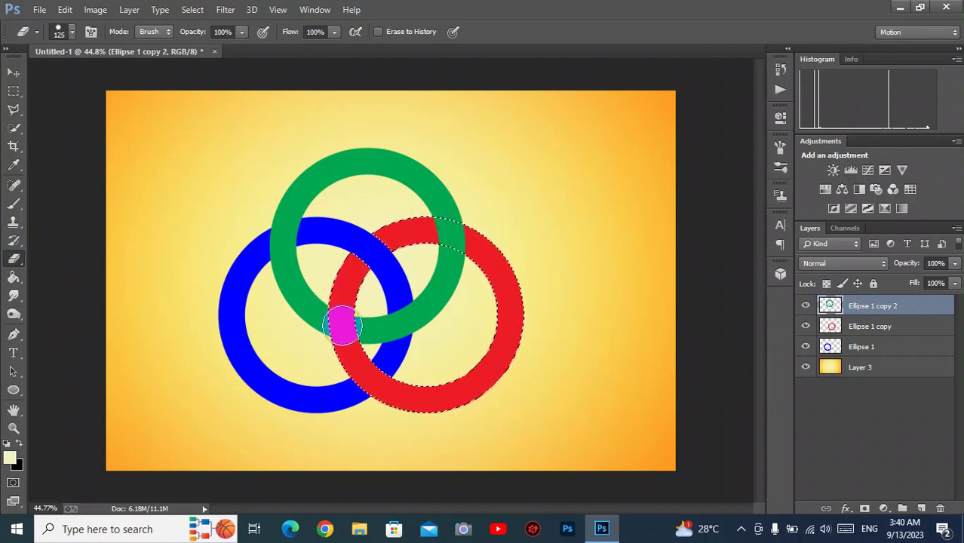
{"action": "left_click", "coordinate": [194, 12]}
Deselect the red ring, then erase green at the blue crossing and the central red crossing.
{"action": "left_click", "coordinate": [205, 37]}
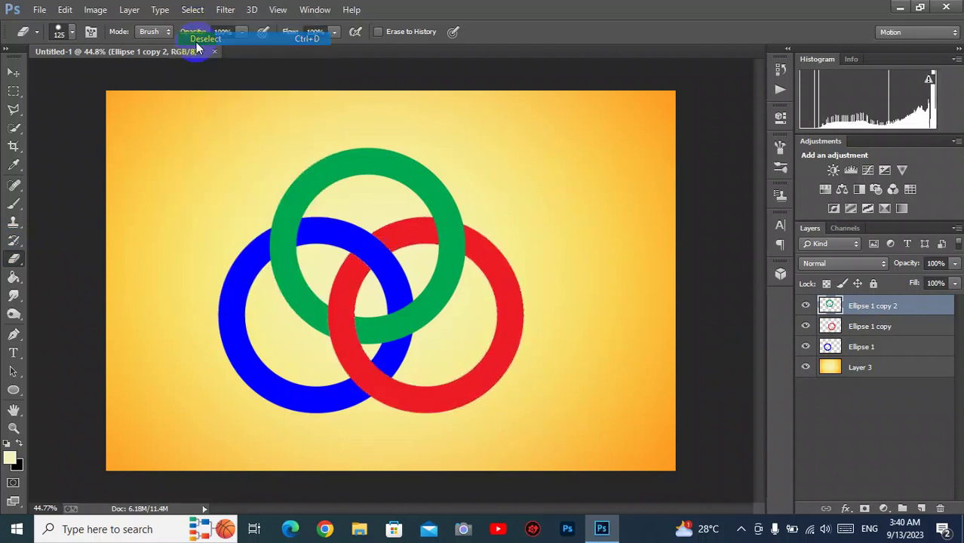
{"action": "scroll", "coordinate": [389, 169], "scroll_direction": "down", "scroll_amount": 1}
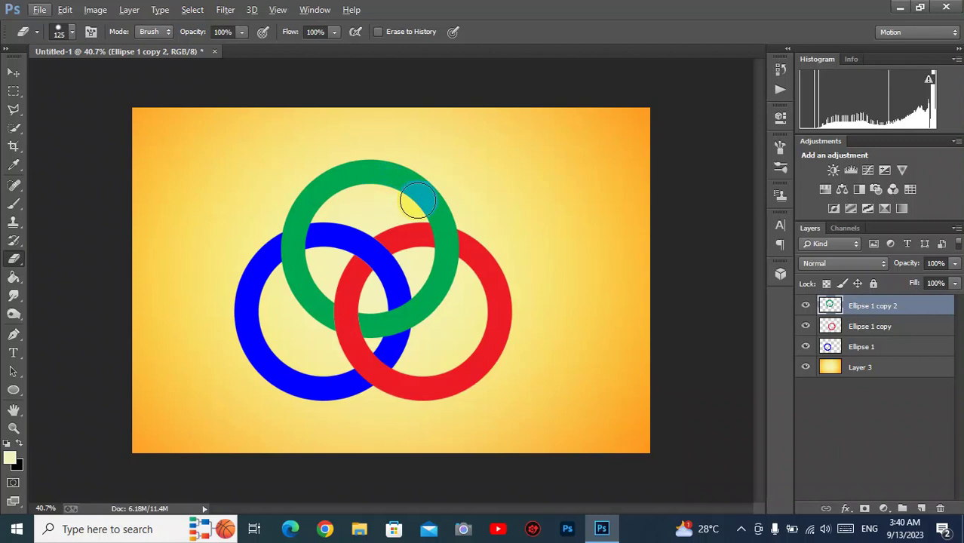
{"action": "left_click_drag", "start_coordinate": [376, 222], "coordinate": [322, 238]}
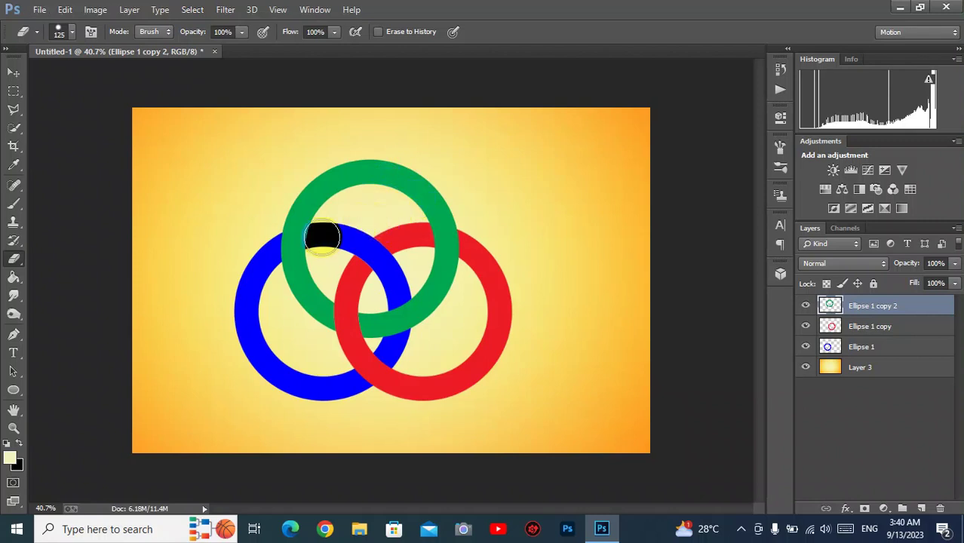
{"action": "mouse_move", "coordinate": [322, 237]}
{"action": "left_mouse_down"}
{"action": "mouse_move", "coordinate": [364, 286]}
{"action": "mouse_move", "coordinate": [348, 262]}
{"action": "mouse_move", "coordinate": [309, 265]}
{"action": "left_mouse_up"}
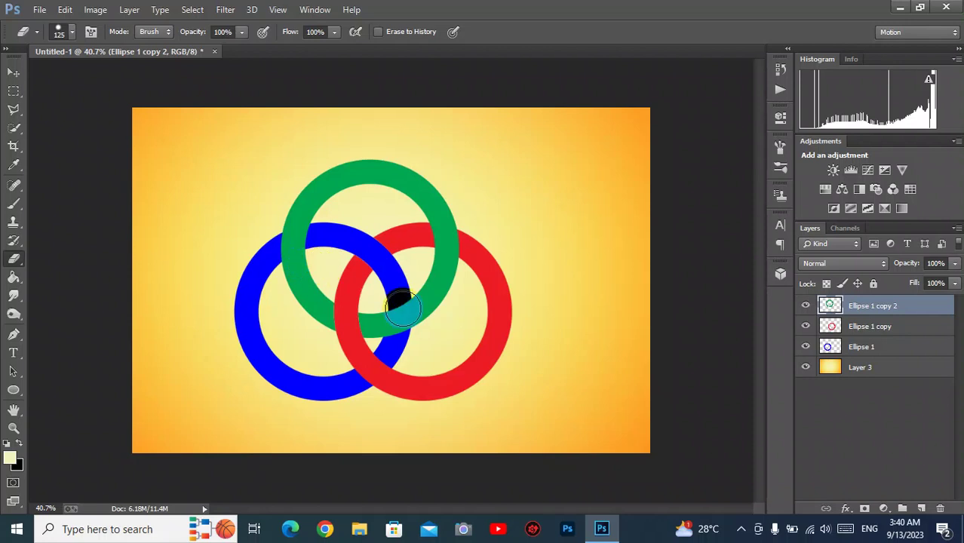
Bring up the Info readout panel with F8.
{"action": "scroll", "coordinate": [374, 245], "scroll_direction": "up", "scroll_amount": 1}
{"action": "scroll", "coordinate": [312, 273], "scroll_direction": "down", "scroll_amount": 1}
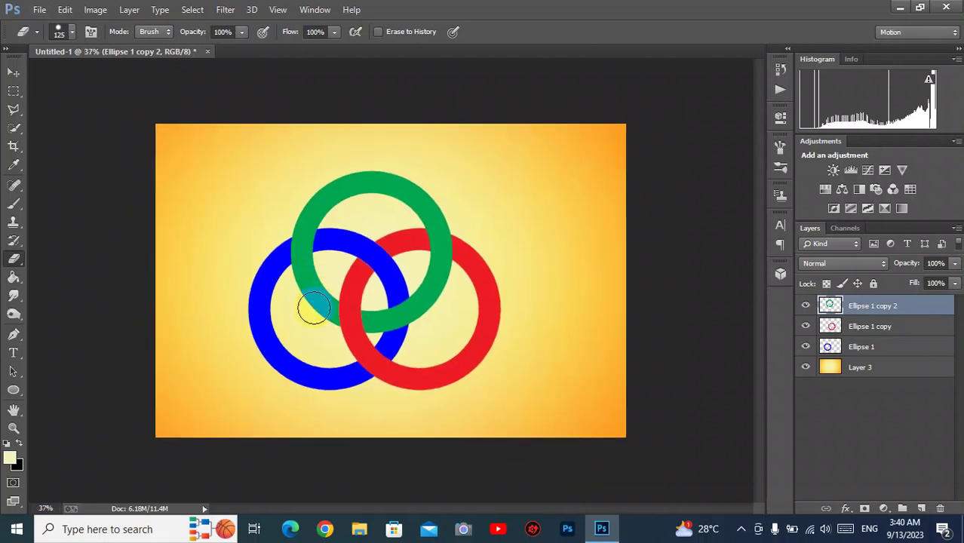
{"action": "scroll", "coordinate": [312, 301], "scroll_direction": "up", "scroll_amount": 2}
{"action": "scroll", "coordinate": [319, 293], "scroll_direction": "down", "scroll_amount": 1}
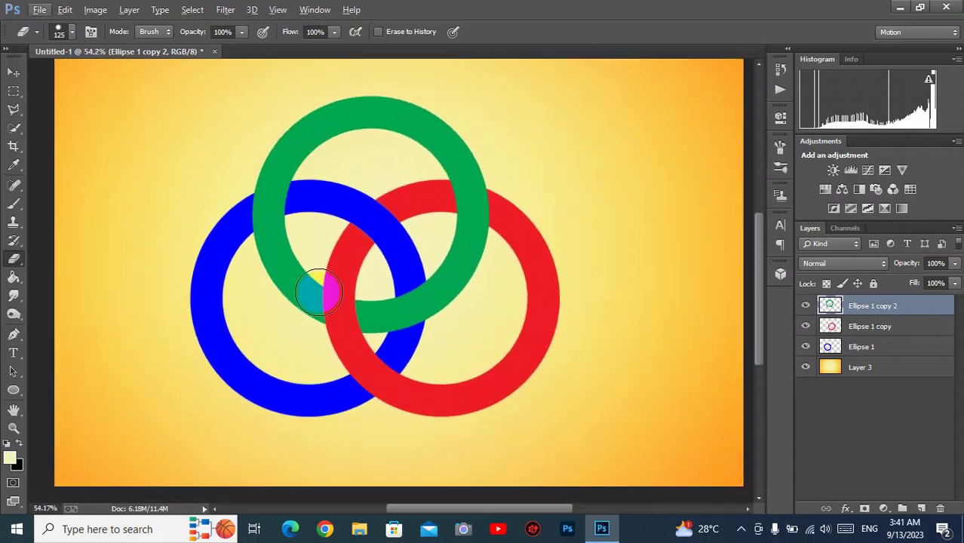
{"action": "scroll", "coordinate": [319, 293], "scroll_direction": "down", "scroll_amount": 1}
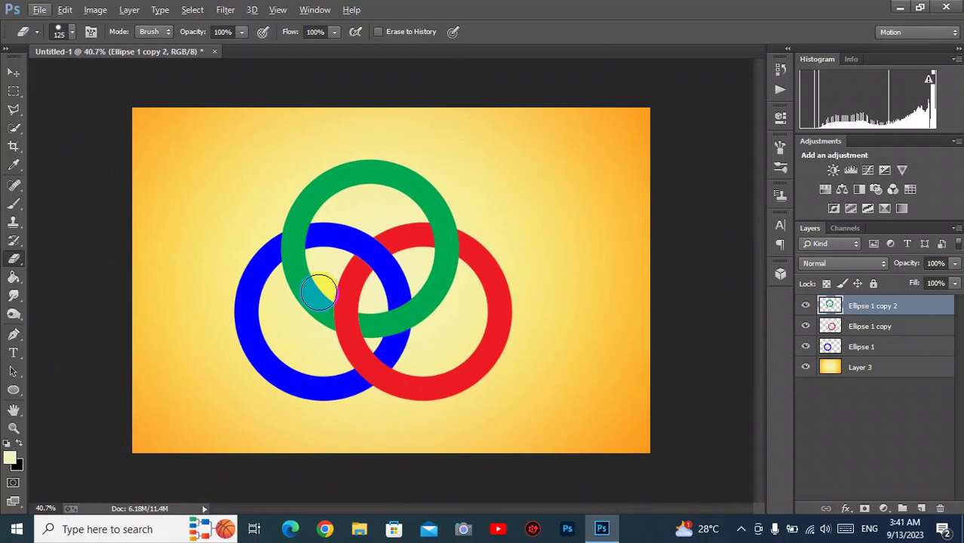
{"action": "key", "text": "F8"}
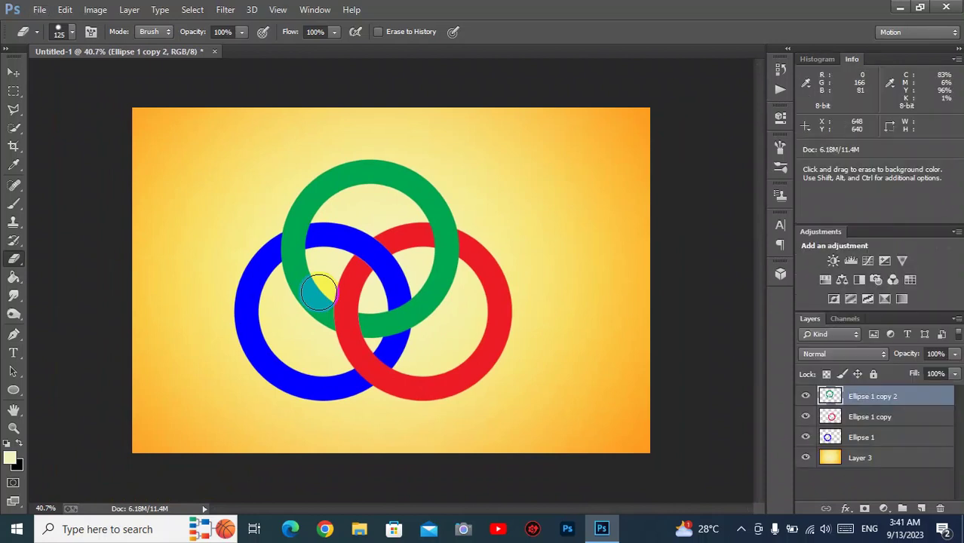